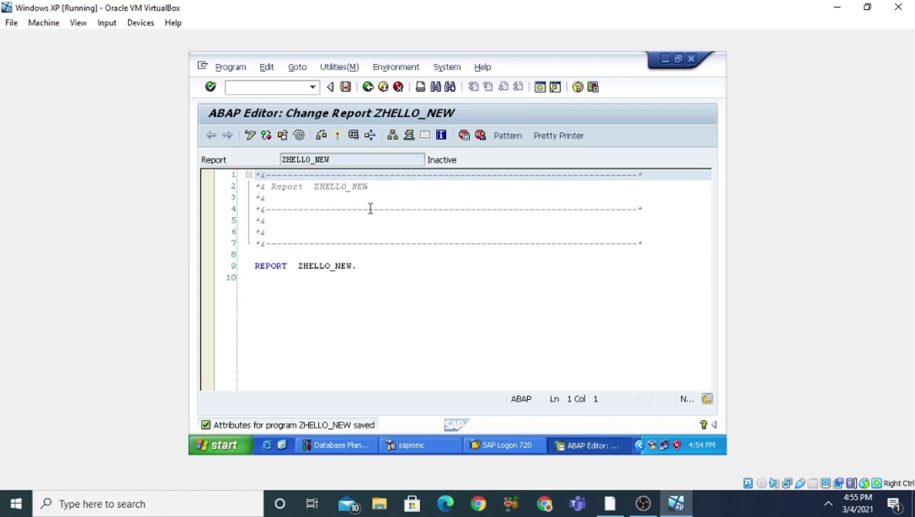
# Start the Object Navigator (/oSE80) in a new session and bring its window to the front
pyautogui.click(250, 88)
pyautogui.write('/nsE80')
pyautogui.press('BackSpace')
pyautogui.press('BackSpace')
pyautogui.press('BackSpace')
pyautogui.press('BackSpace')
pyautogui.press('BackSpace')
pyautogui.write('oSE')
pyautogui.write('80')
pyautogui.press('Return')
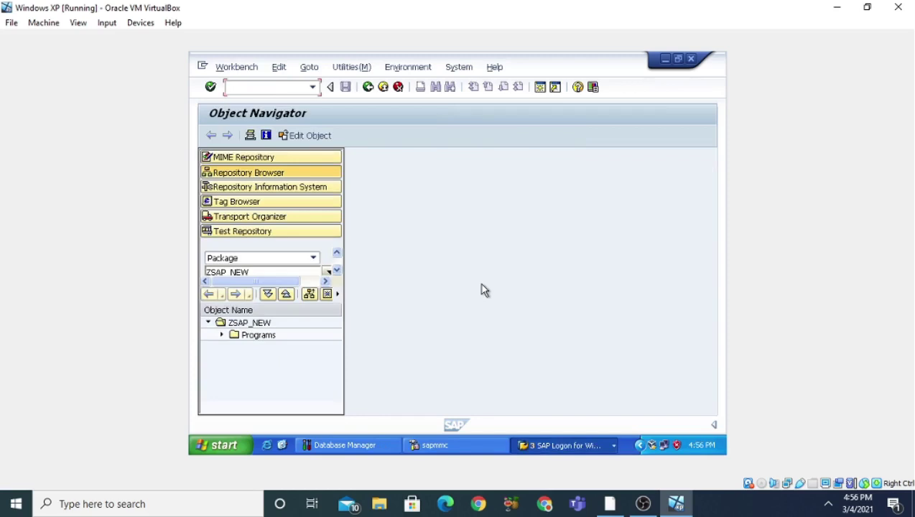
pyautogui.click(571, 447)
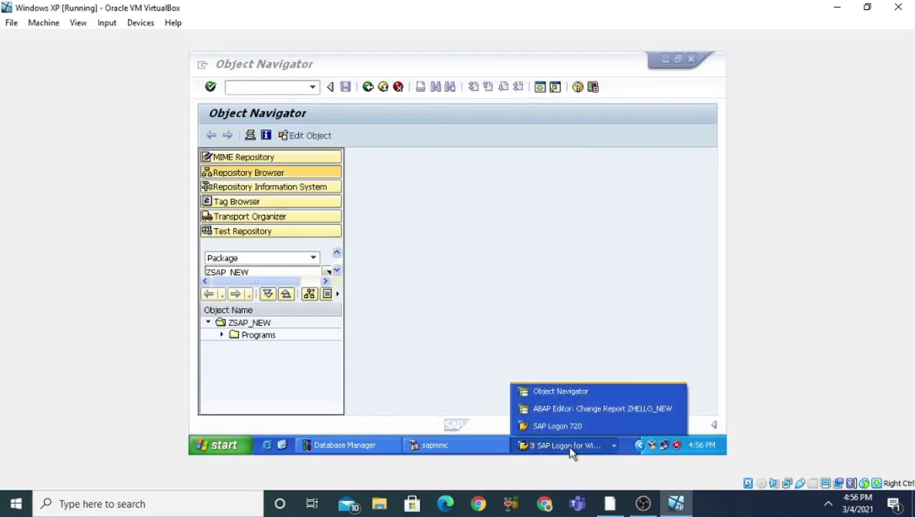
pyautogui.click(571, 392)
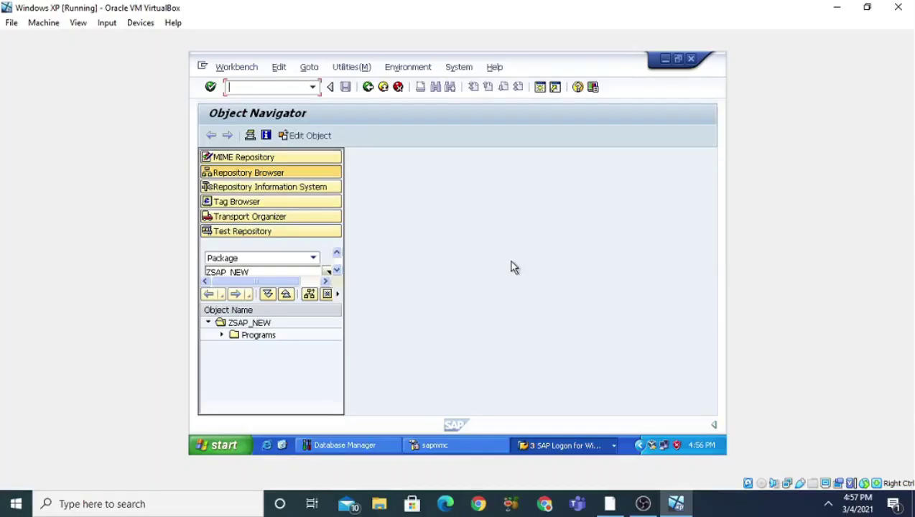
# Go to the ABAP Dictionary with /nSE11, then enter /nSE38 in the command field
pyautogui.write('/nSE11')
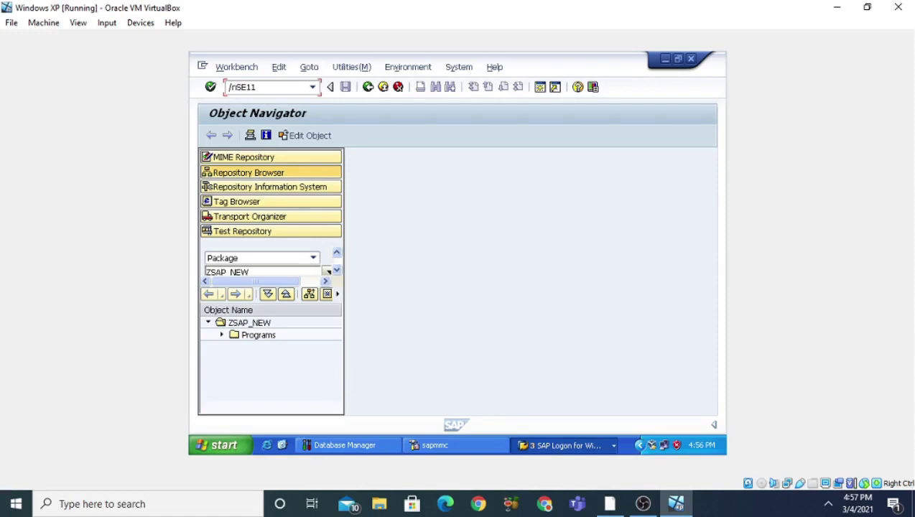
pyautogui.press('Return')
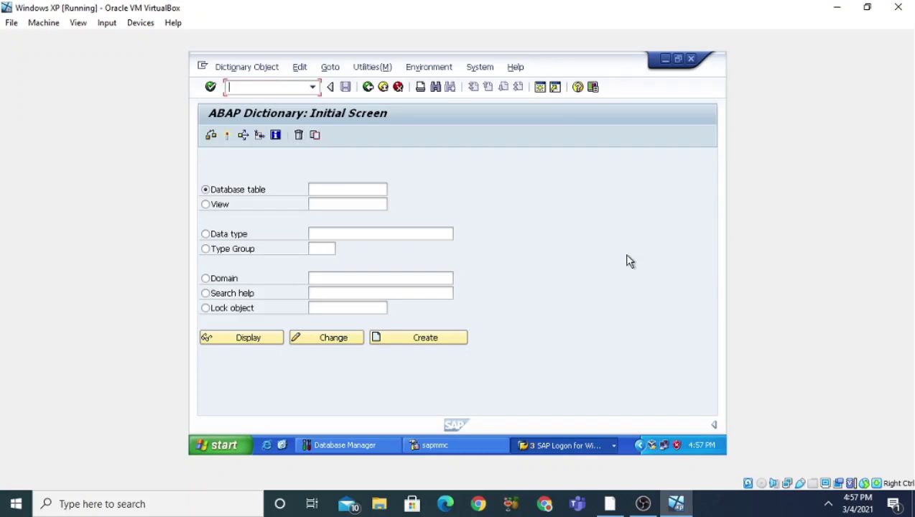
pyautogui.write('/nSE3')
pyautogui.write('8')
# Open the Function Builder, then switch to the Class Builder with /nSE24
pyautogui.press('Return')
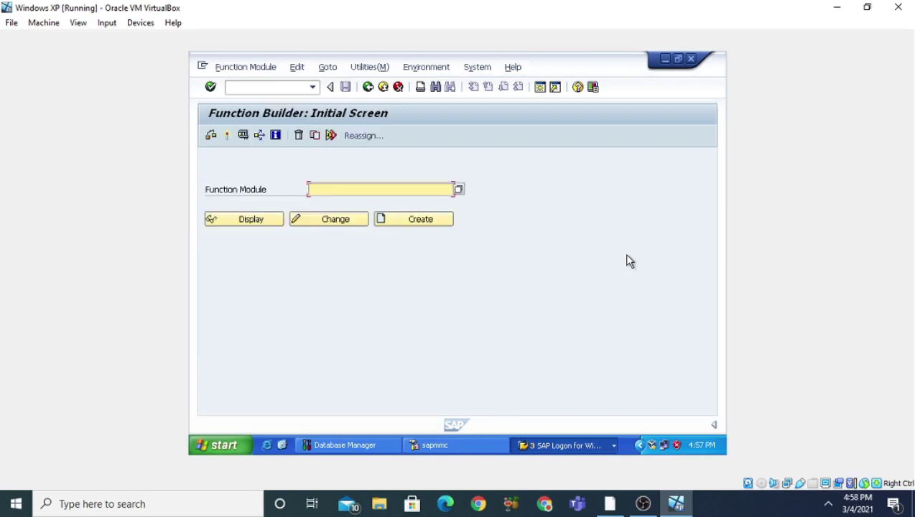
pyautogui.click(273, 86)
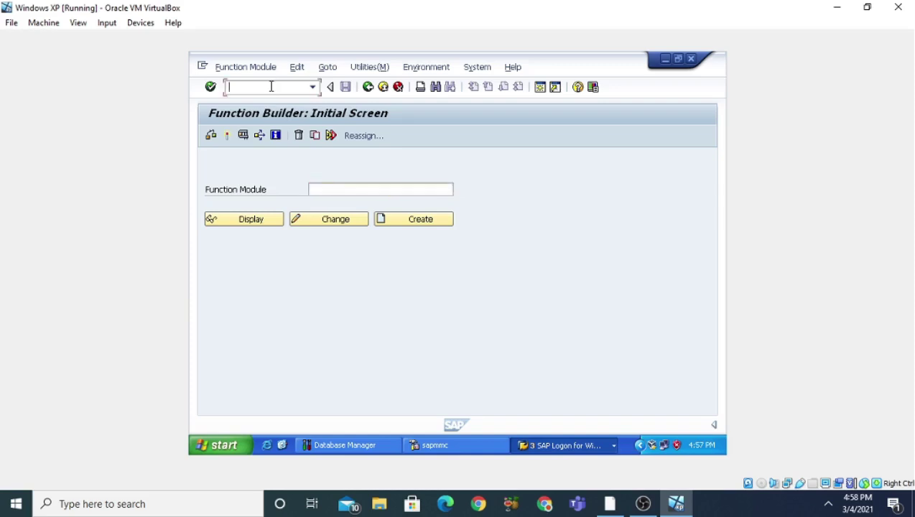
pyautogui.write('/nSE24')
pyautogui.press('Return')
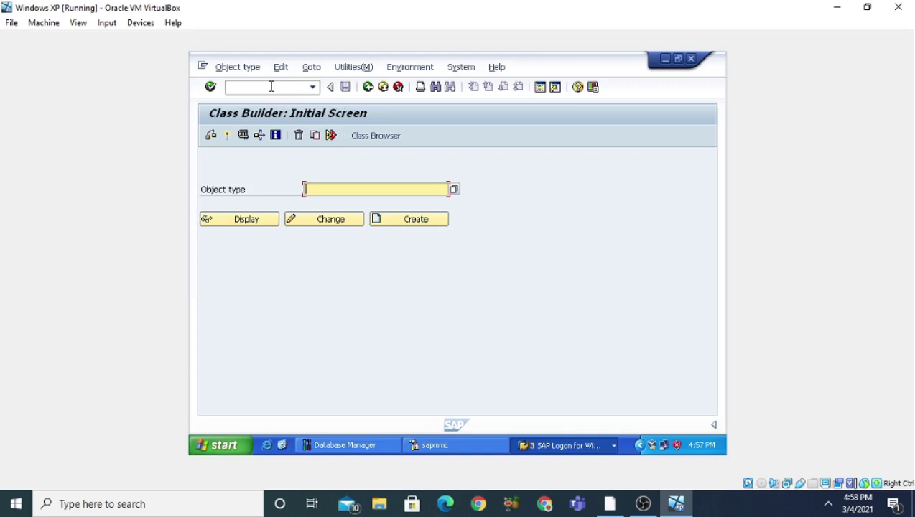
# Confirm the Class Builder screen, then jump to the SAP Servers list with /nSM51
pyautogui.click(271, 86)
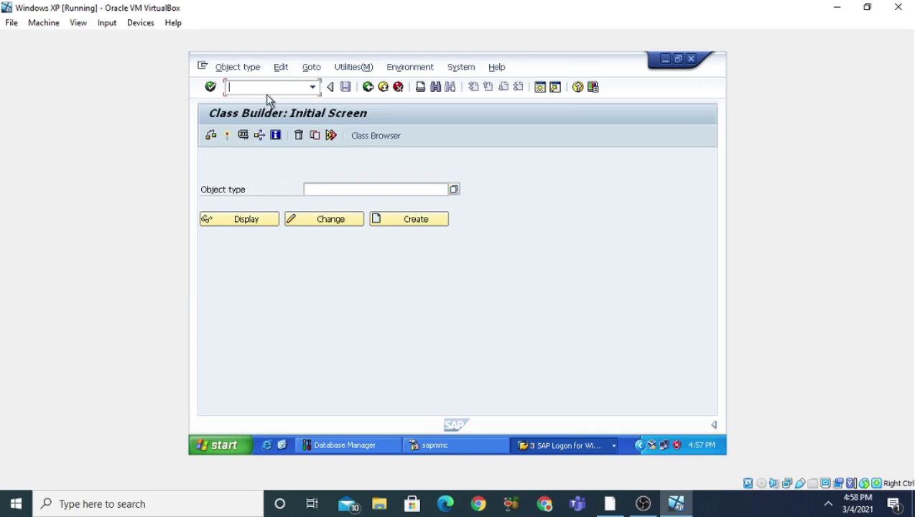
pyautogui.press('Return')
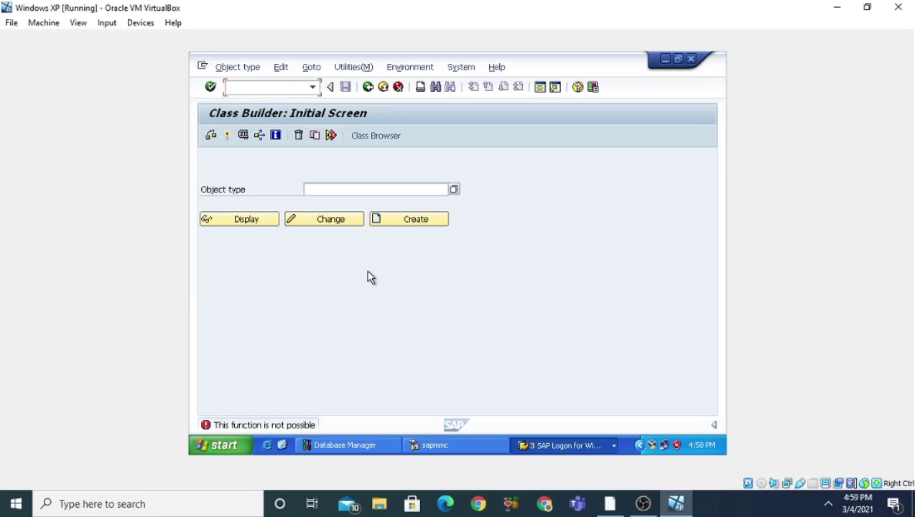
pyautogui.write('s')
pyautogui.press('BackSpace')
pyautogui.write('/nSM51')
pyautogui.press('Return')
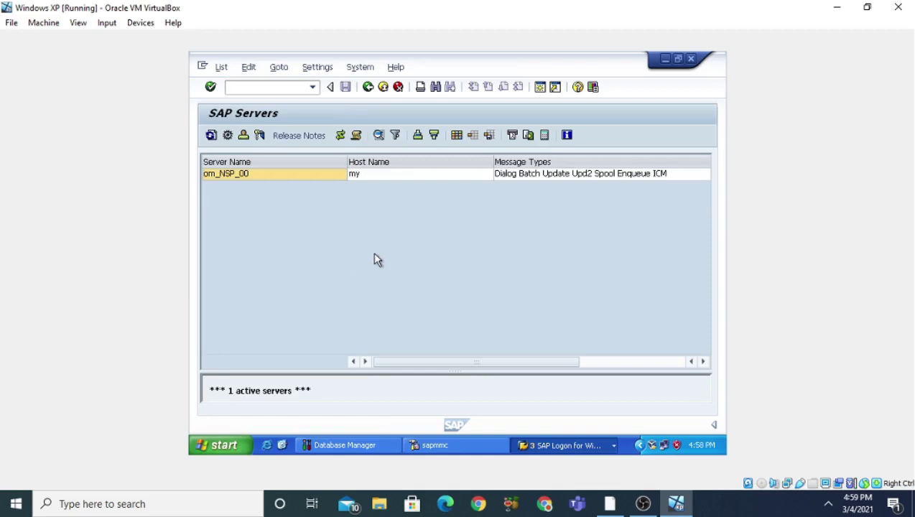
# Bring the SAP Management Console forward to view the om 0 process list
pyautogui.click(452, 446)
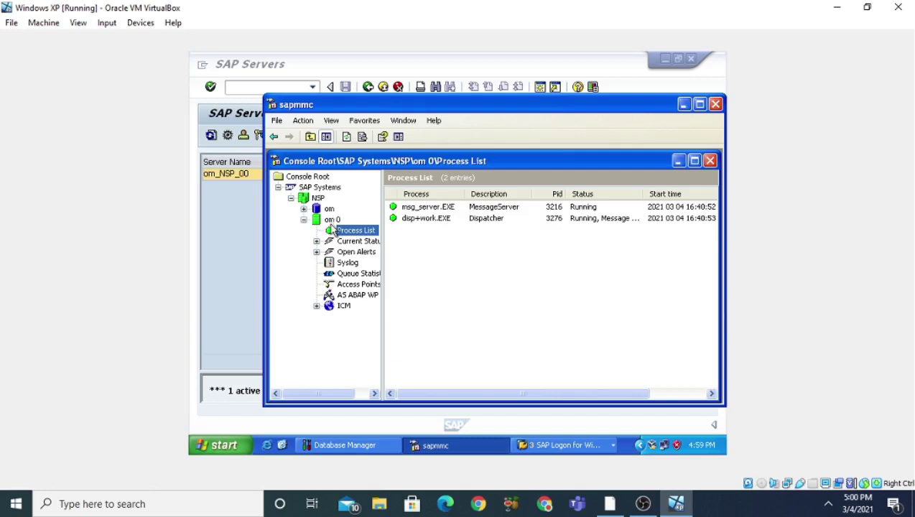
# Minimize the SAP Management Console to return to the SAP Servers list
pyautogui.click(683, 104)
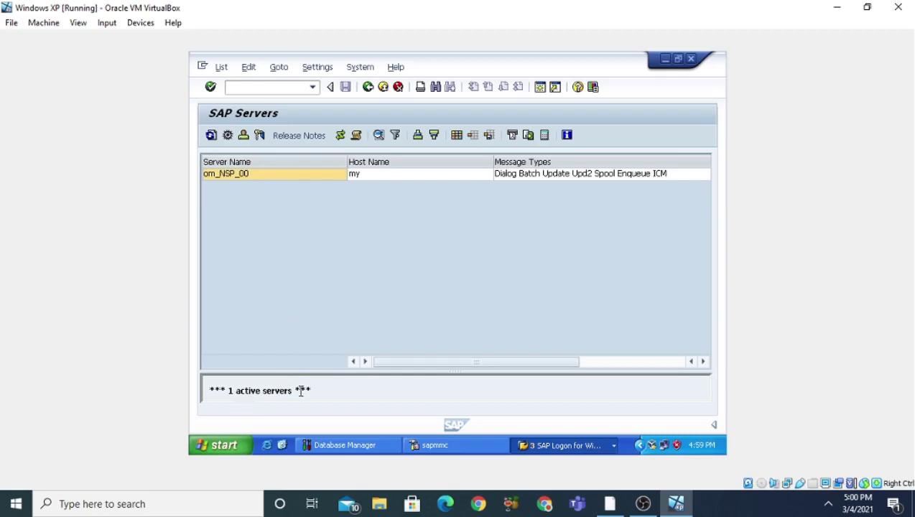
# Open the User List with /nSM04, showing one GUI user in client 001
pyautogui.click(261, 87)
pyautogui.write('/nSM04')
pyautogui.press('Return')
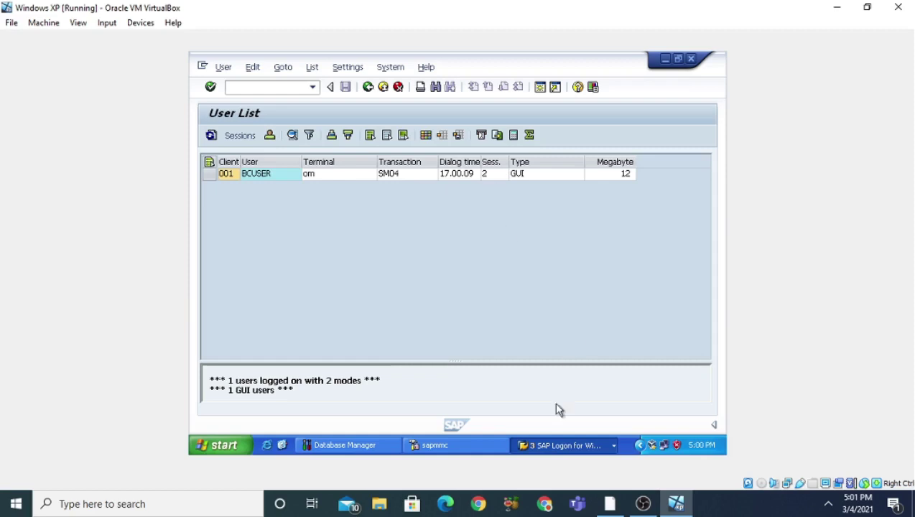
pyautogui.click(559, 447)
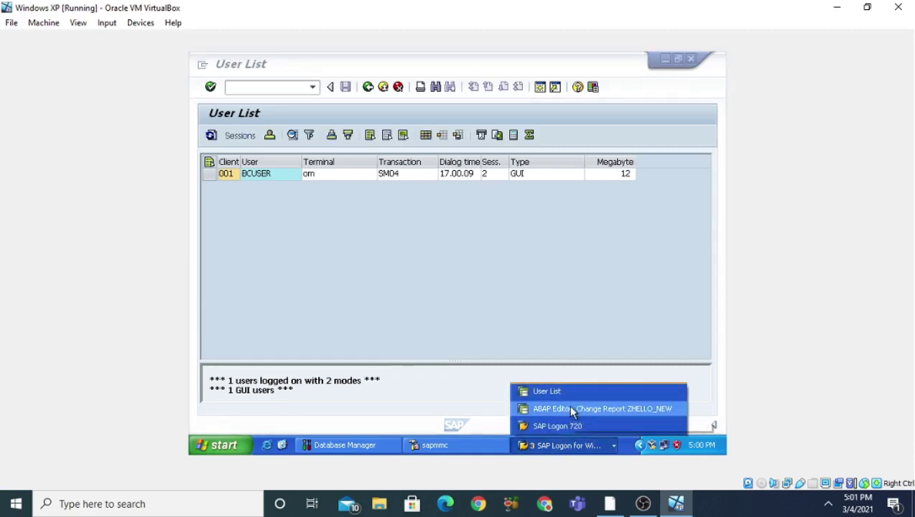
pyautogui.click(557, 266)
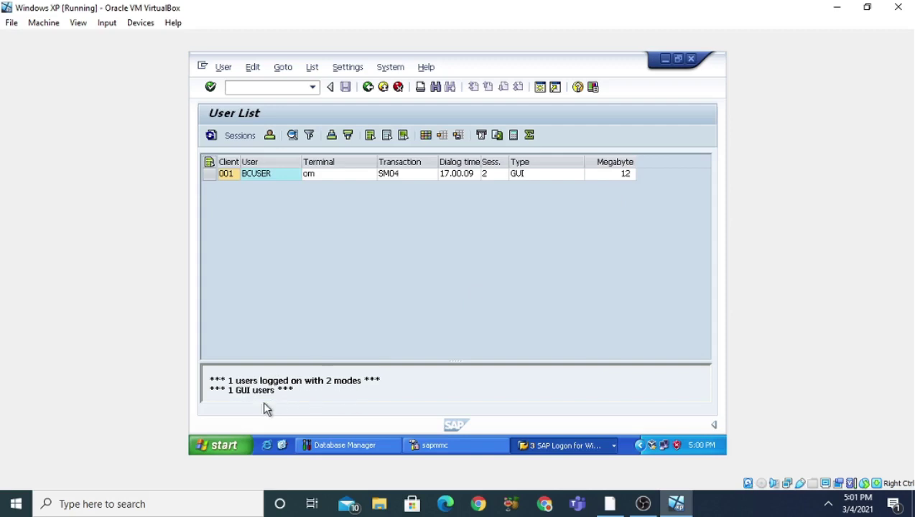
pyautogui.click(242, 87)
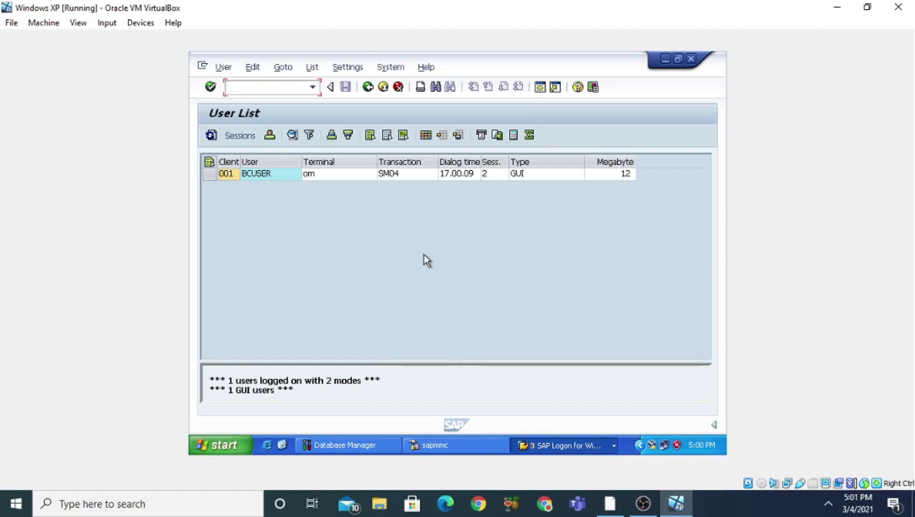
# Show the console's AS ABAP WP Table of 8 work processes, then minimize the console
pyautogui.click(451, 445)
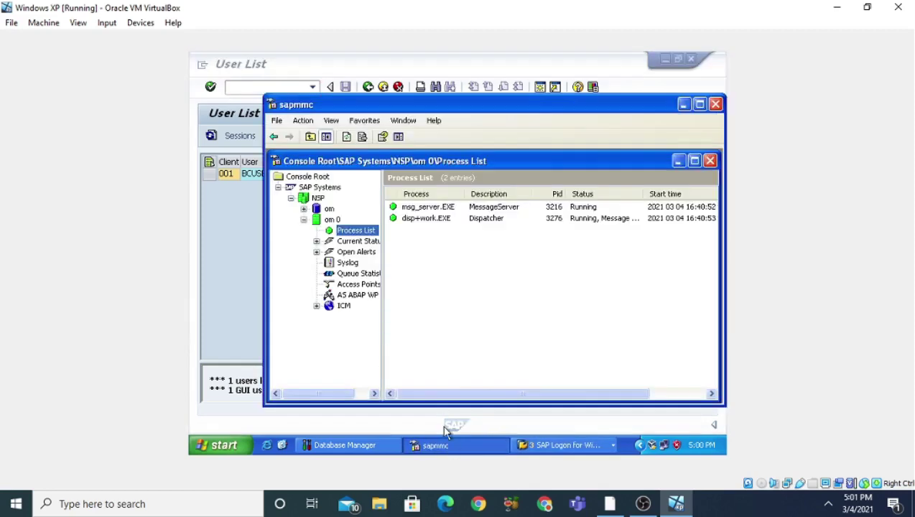
pyautogui.click(366, 298)
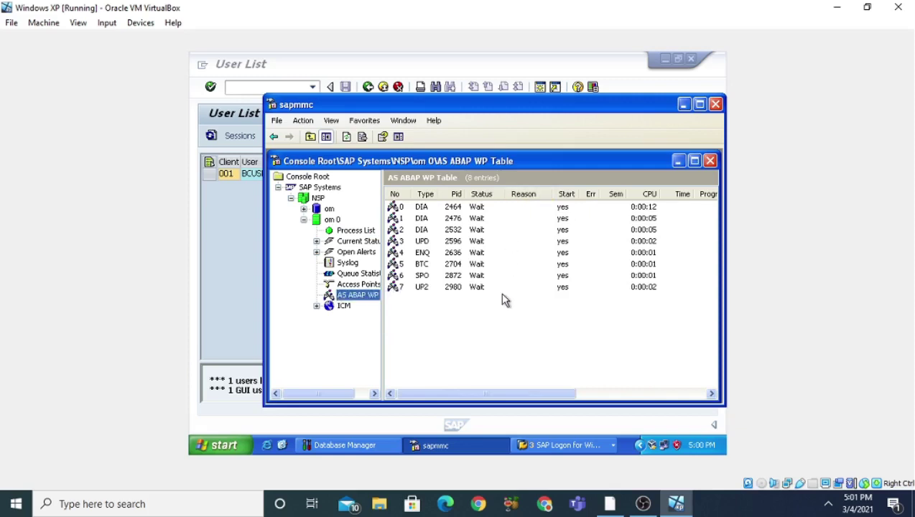
pyautogui.click(685, 107)
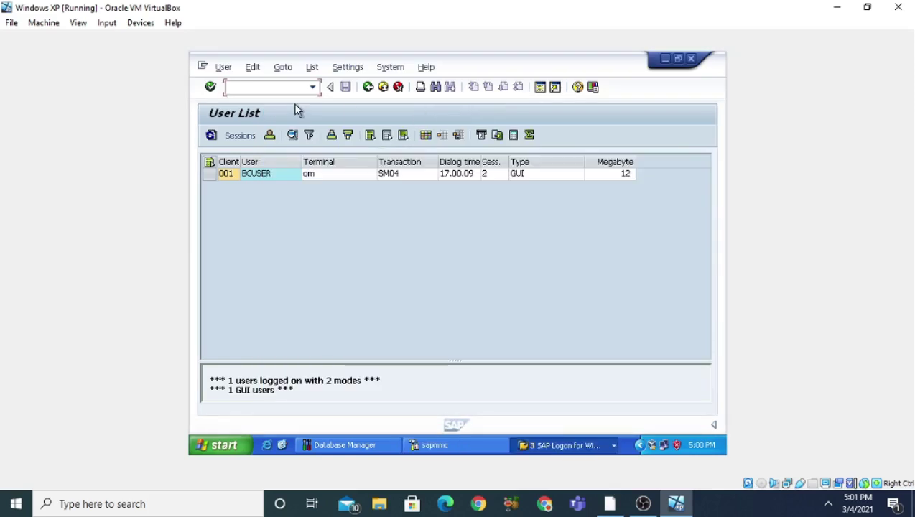
# Open the Process Overview with /nSM50, listing 8 work processes on om_NSP_00
pyautogui.write('/nSM59')
pyautogui.press('BackSpace')
pyautogui.write('0')
pyautogui.click(286, 277)
pyautogui.press('Return')
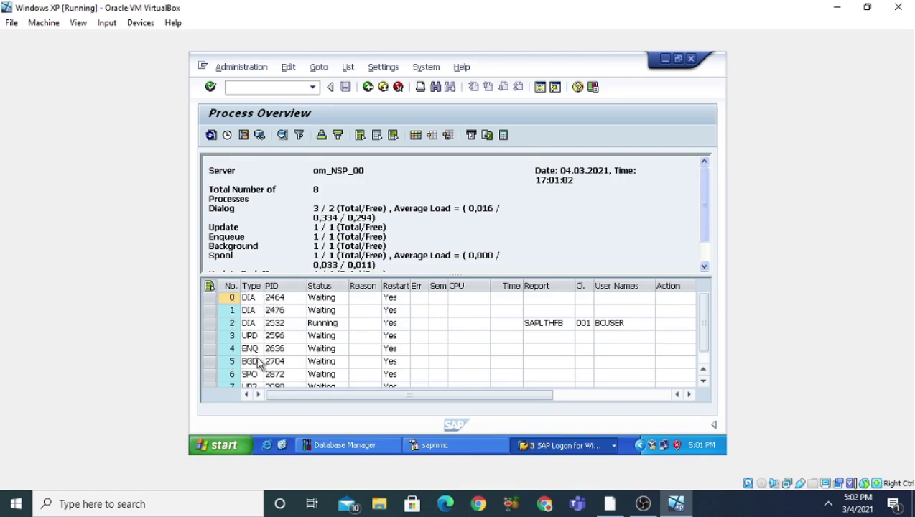
pyautogui.scroll(-1, 266, 365)
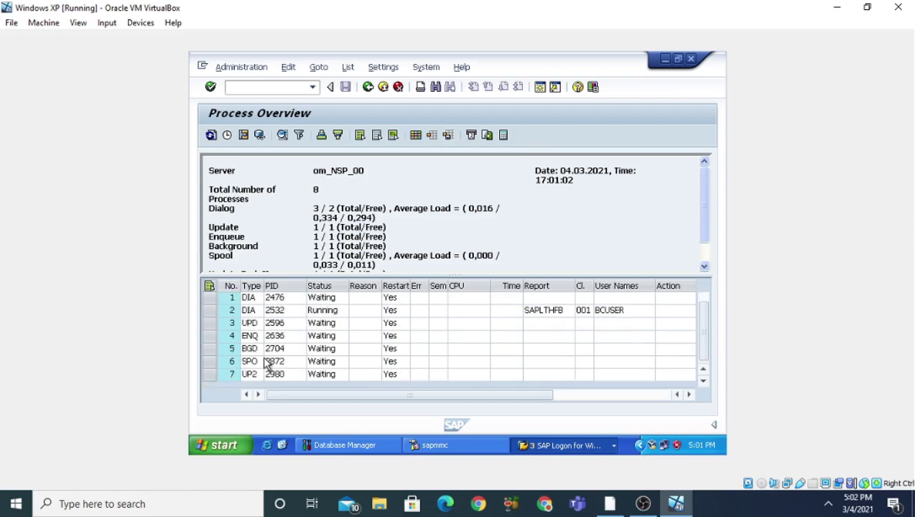
pyautogui.scroll(1, 266, 363)
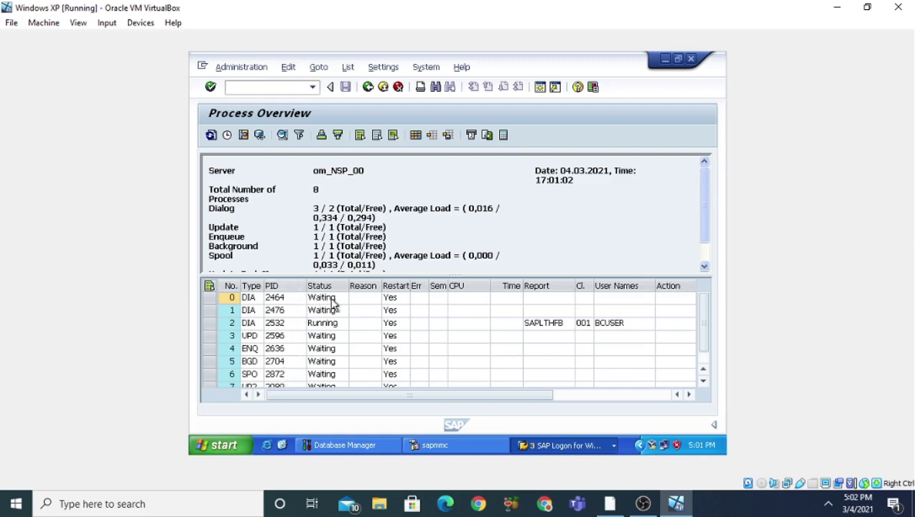
pyautogui.scroll(-1, 333, 356)
pyautogui.scroll(1, 333, 363)
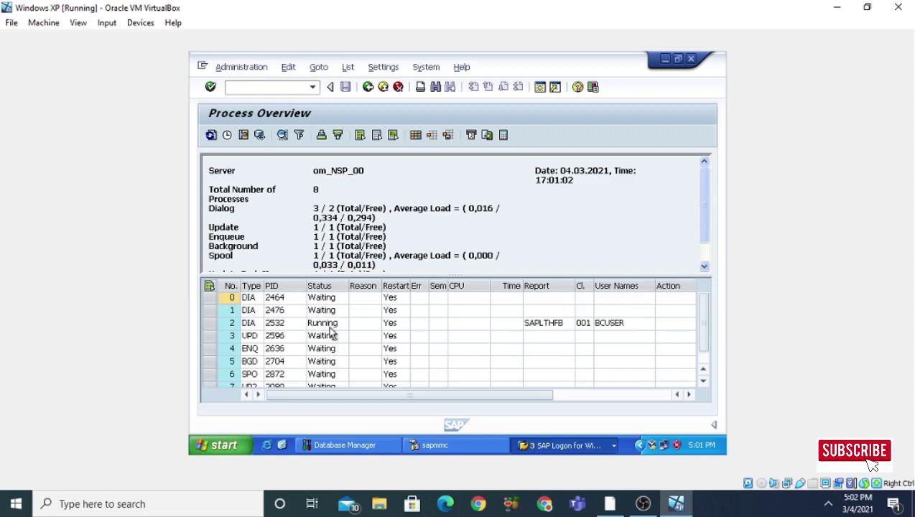
pyautogui.click(262, 89)
# Rerun the SM50 process overview, then run /nSU01 to reach user profile maintenance
pyautogui.write('/n')
pyautogui.write('SM')
pyautogui.write('50')
pyautogui.press('Return')
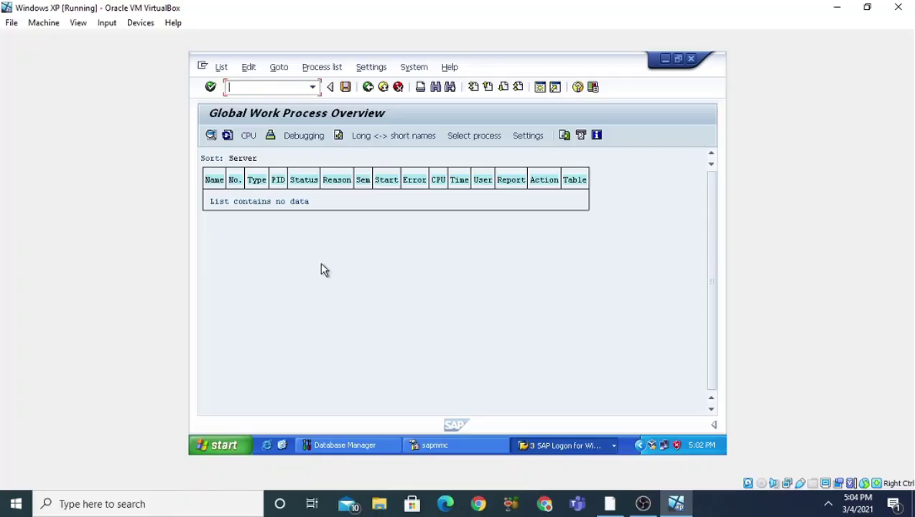
pyautogui.write('/n')
pyautogui.write('SU')
pyautogui.write('01')
pyautogui.press('Return')
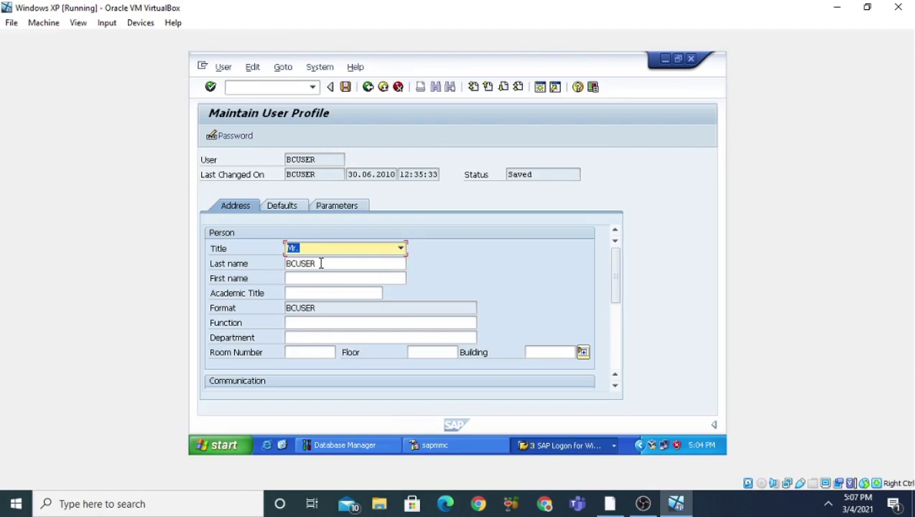
pyautogui.click(316, 249)
pyautogui.click(315, 248)
pyautogui.click(321, 265)
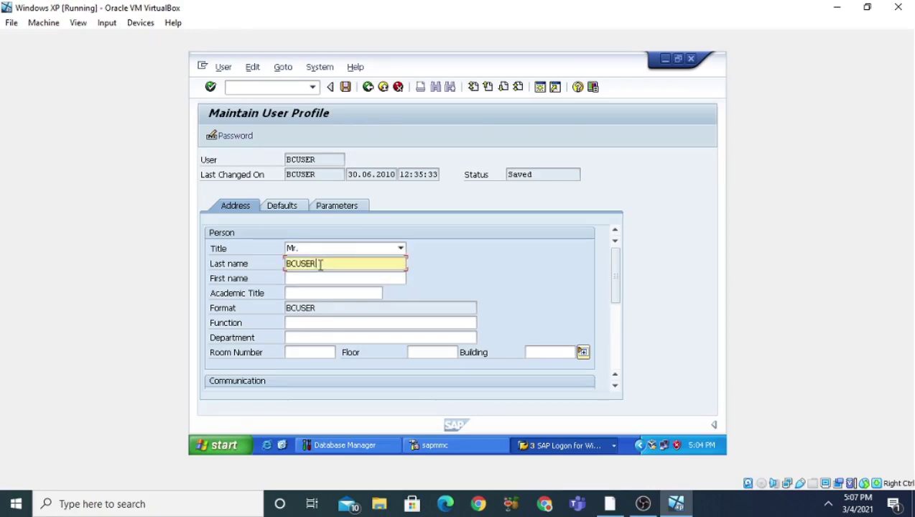
pyautogui.click(317, 276)
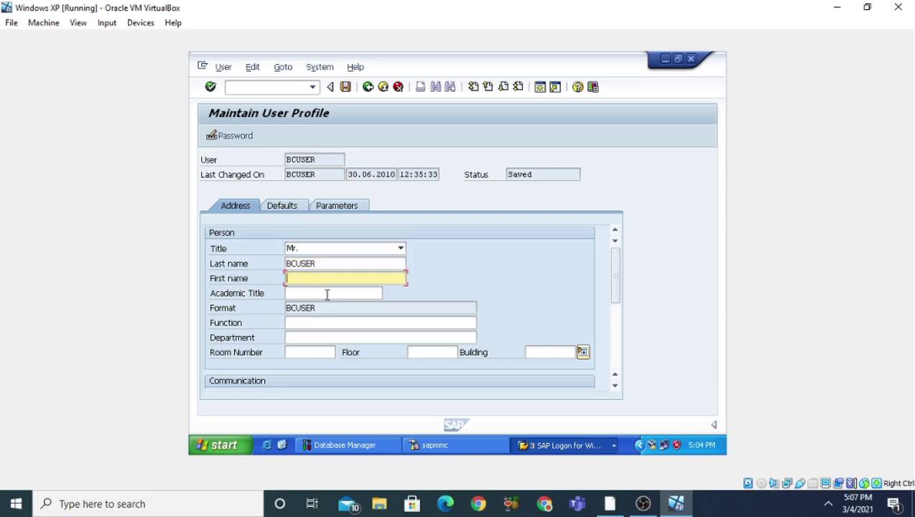
pyautogui.click(327, 295)
pyautogui.click(367, 309)
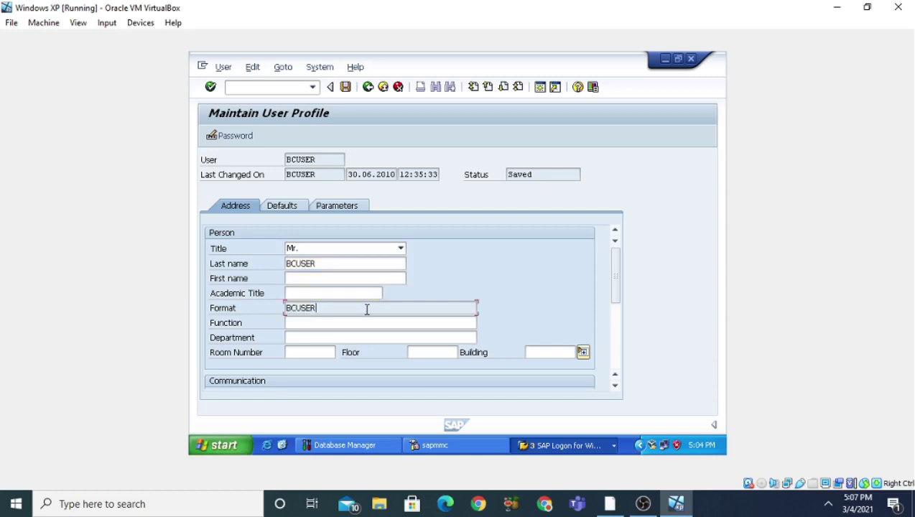
pyautogui.click(329, 332)
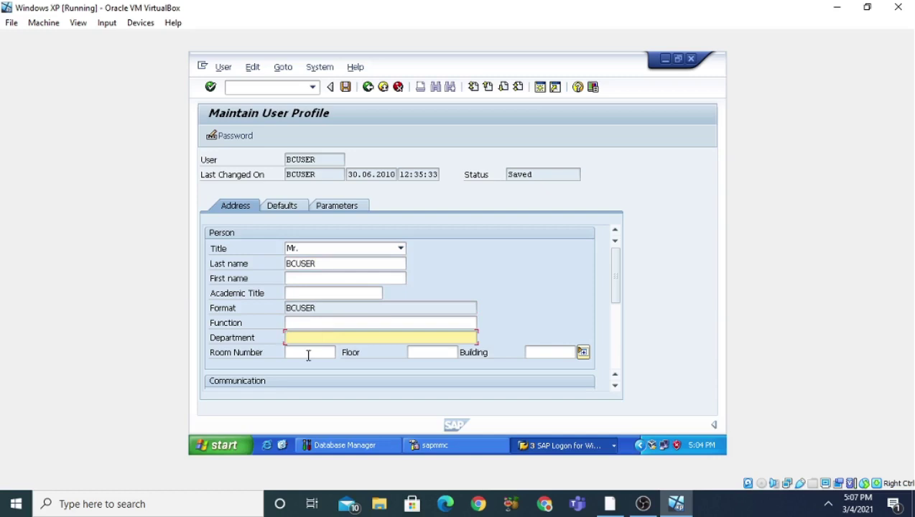
pyautogui.click(309, 354)
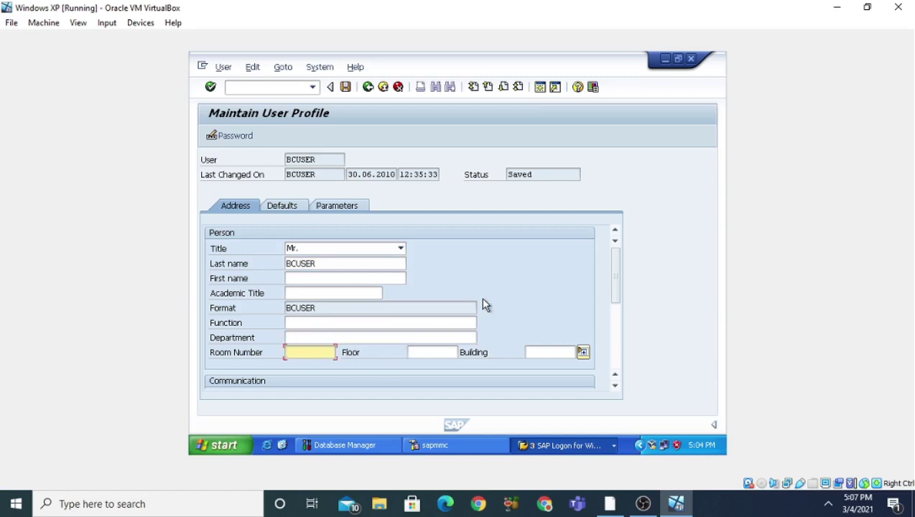
pyautogui.scroll(-1, 483, 303)
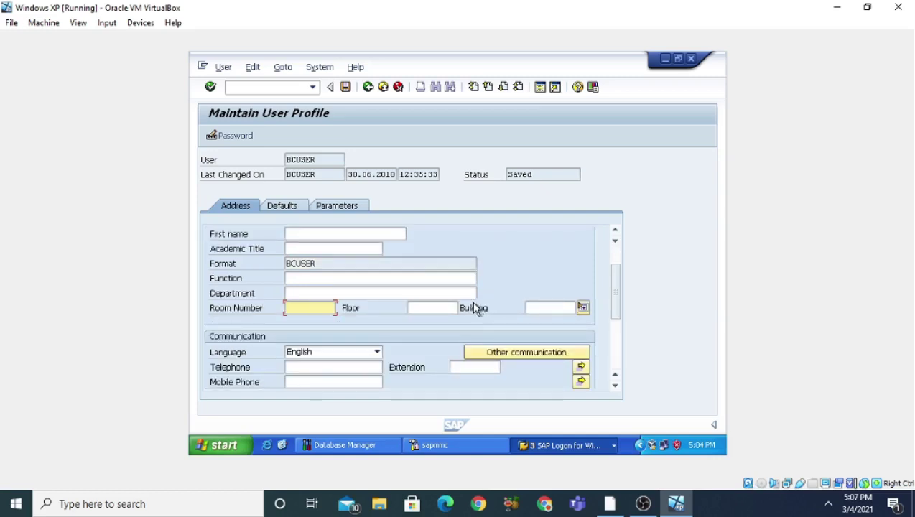
pyautogui.scroll(-2, 439, 305)
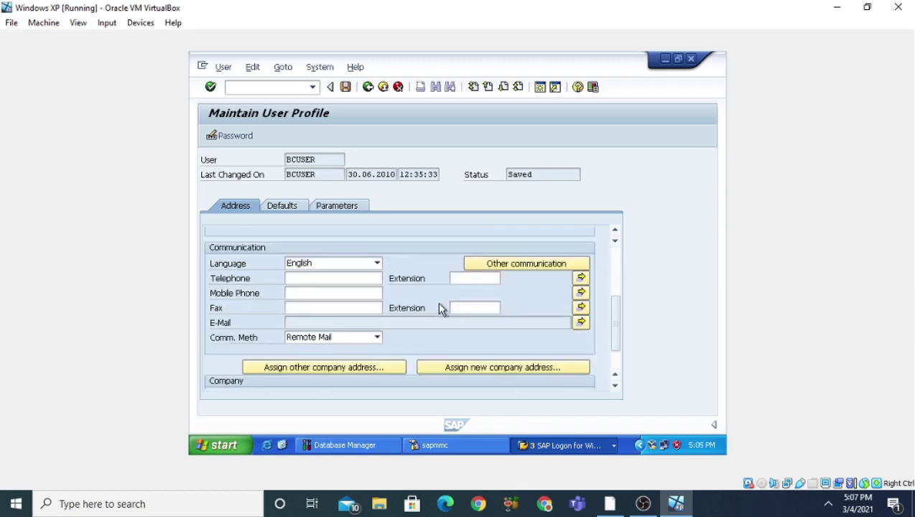
pyautogui.scroll(-1, 440, 306)
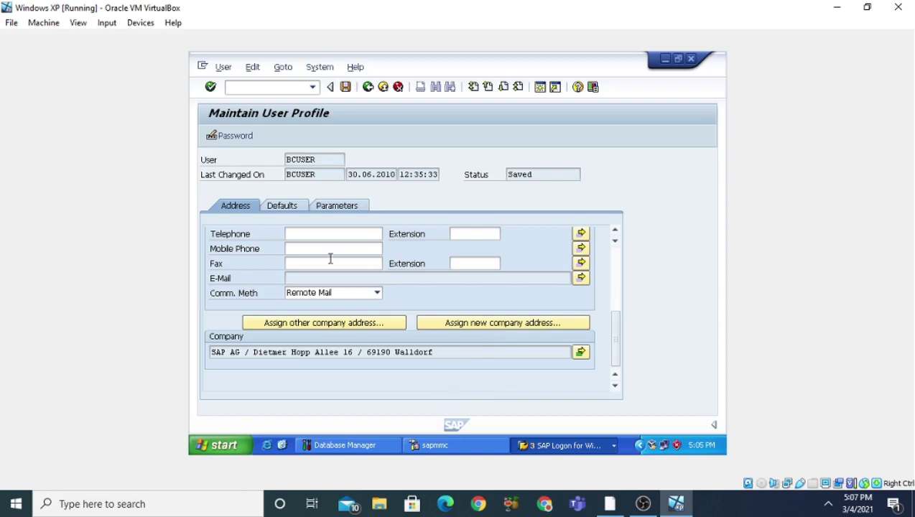
pyautogui.scroll(3, 330, 269)
pyautogui.scroll(2, 335, 265)
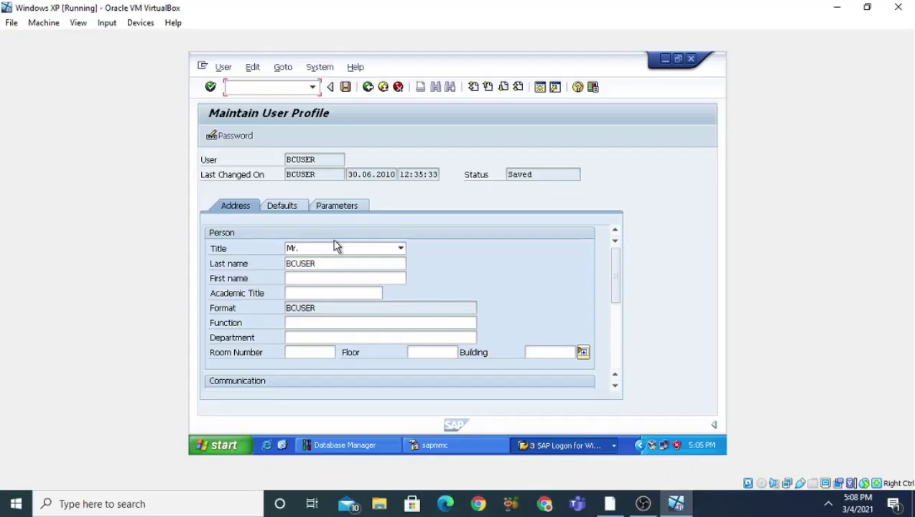
pyautogui.write('/nSU01')
# Run SU01, start creating a user, and enter the new user's ID
pyautogui.press('Return')
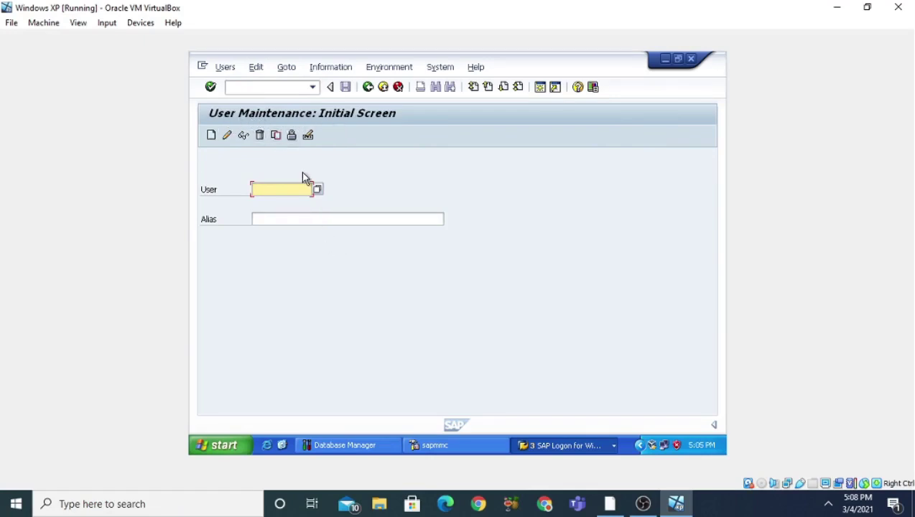
pyautogui.click(212, 137)
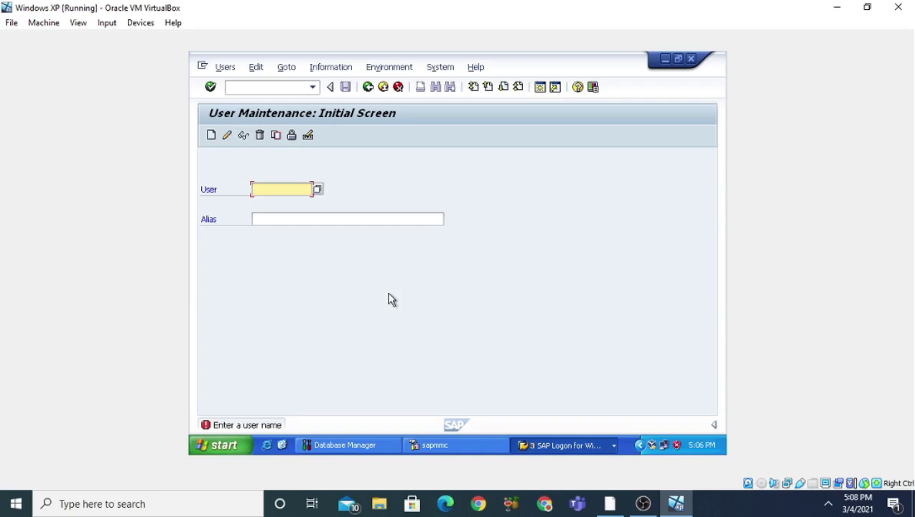
pyautogui.write('AJAY')
# Create the user and set title Mr. plus the user's last and first names
pyautogui.click(211, 136)
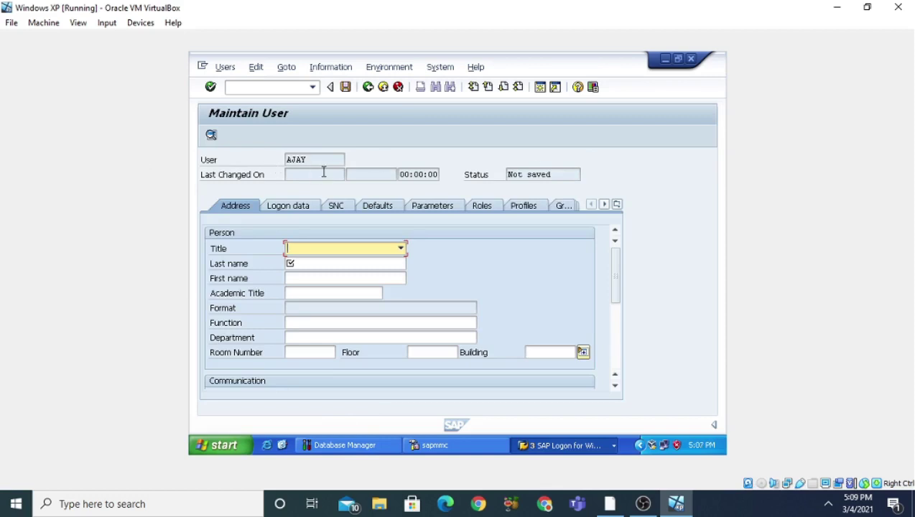
pyautogui.click(391, 250)
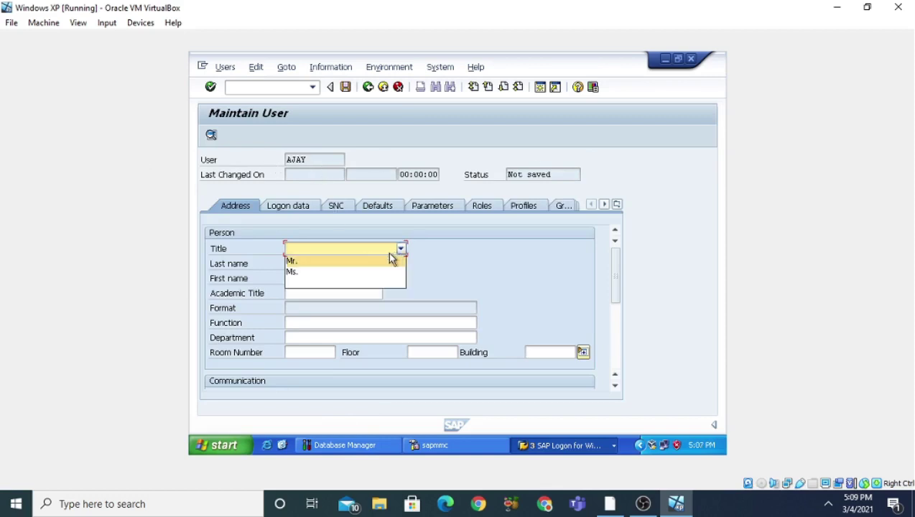
pyautogui.click(390, 262)
pyautogui.press('Tab')
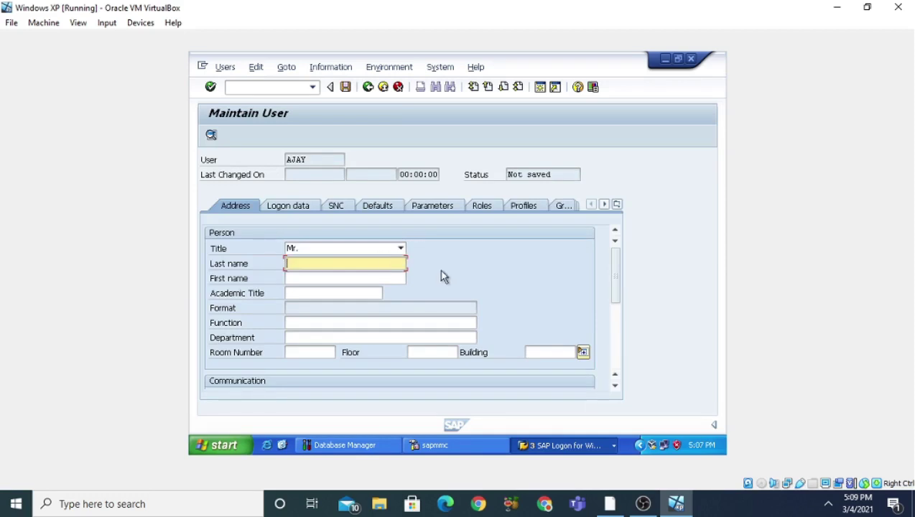
pyautogui.press('Tab')
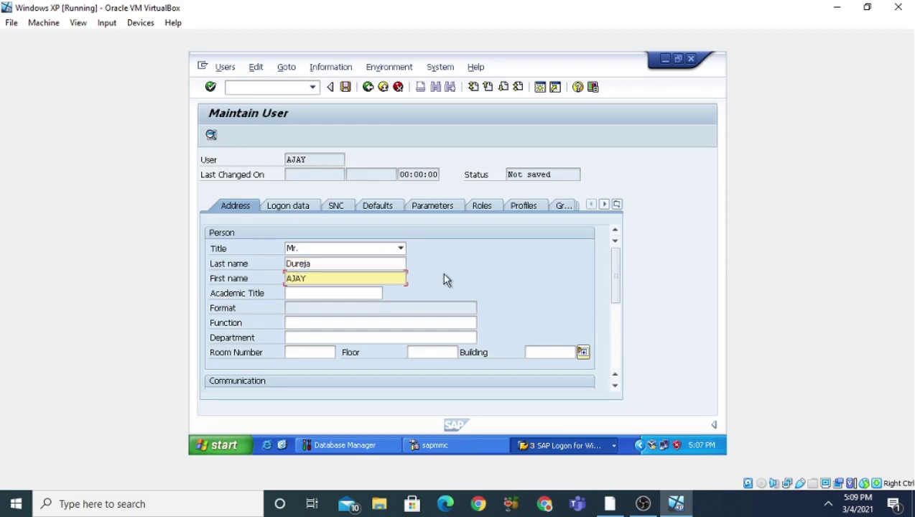
# Fill in the user's mobile phone number and e-mail address in the address data
pyautogui.scroll(-1, 445, 280)
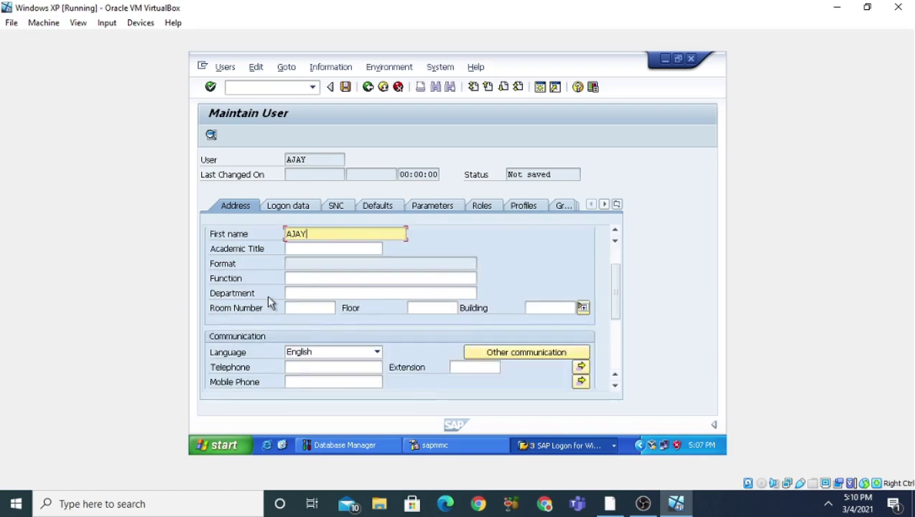
pyautogui.scroll(-1, 379, 350)
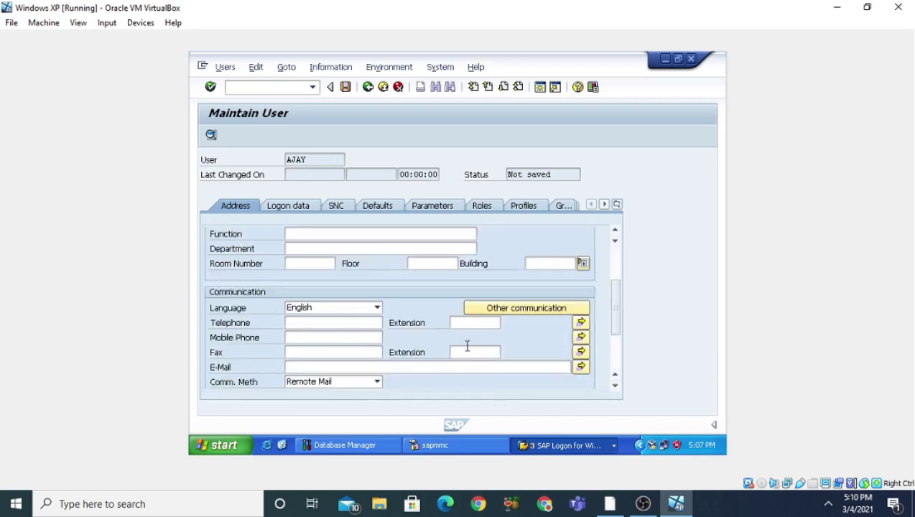
pyautogui.click(337, 336)
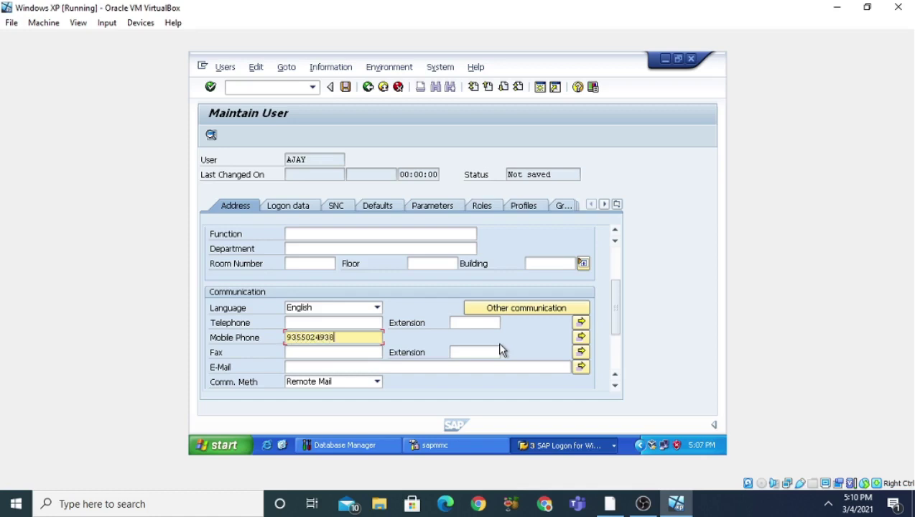
pyautogui.scroll(-1, 502, 348)
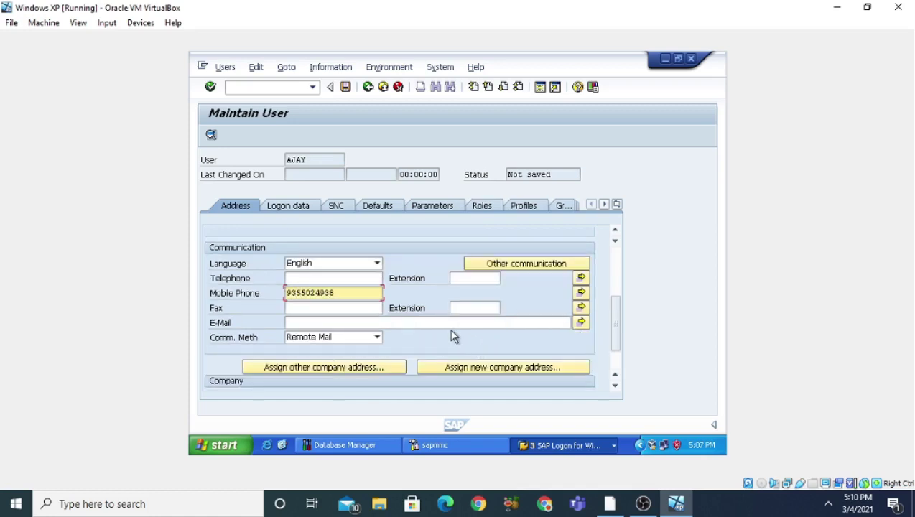
pyautogui.click(454, 326)
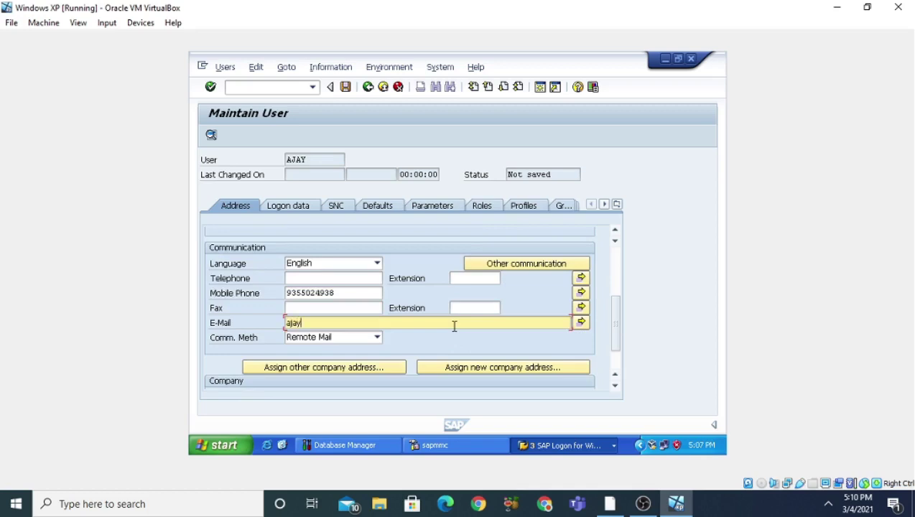
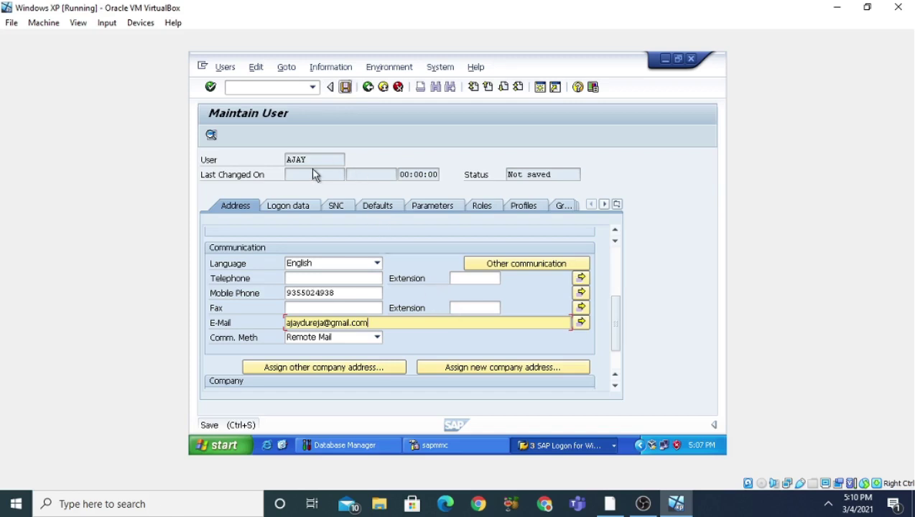
# Save the user and acknowledge the 'Please enter an initial password' notice to reach logon data
pyautogui.hotkey('ctrl', 's')
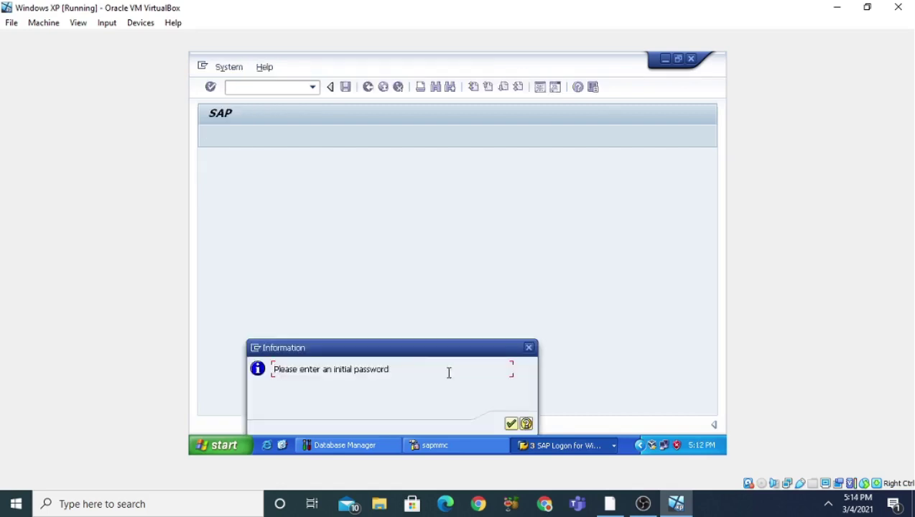
pyautogui.click(513, 426)
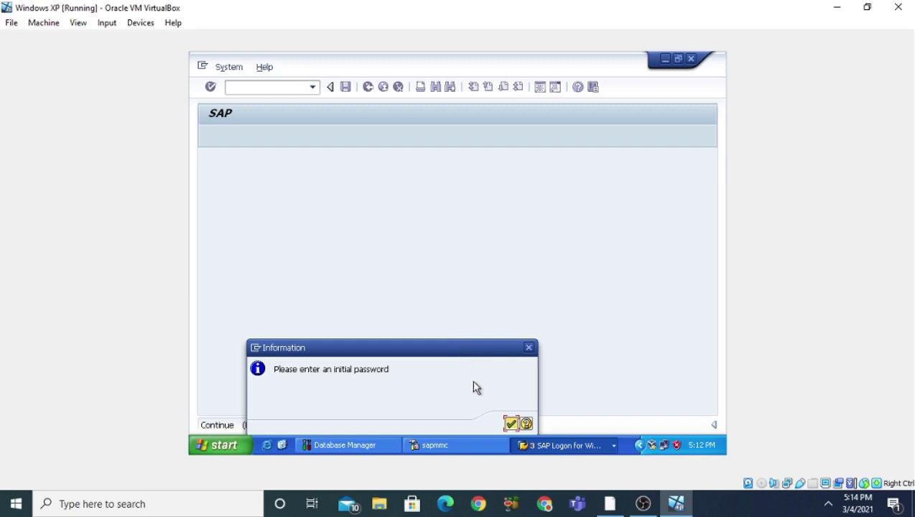
pyautogui.press('Return')
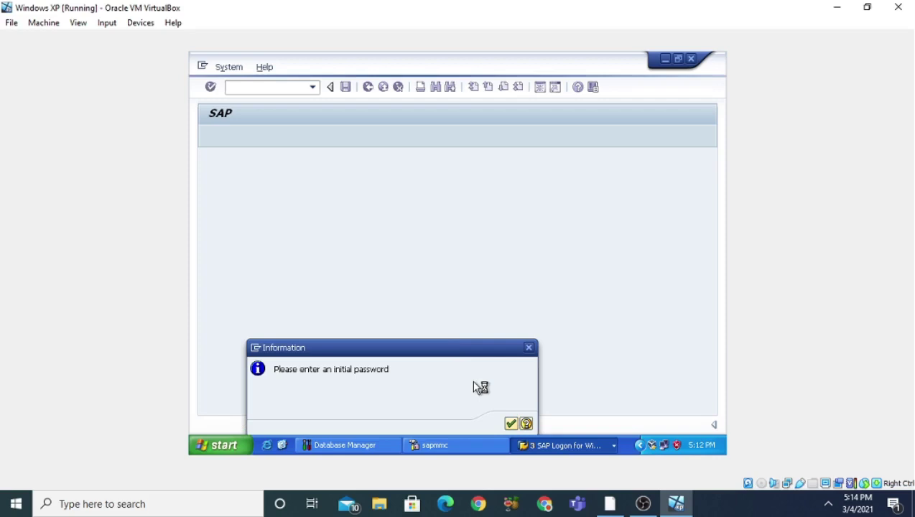
pyautogui.press('Return')
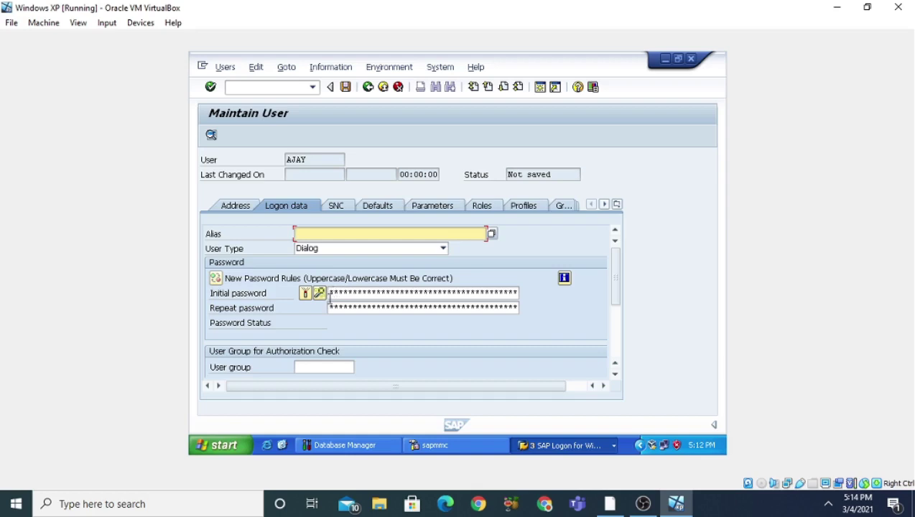
# Enter and repeat the user's initial password, confirm it, and save the user
pyautogui.click(344, 292)
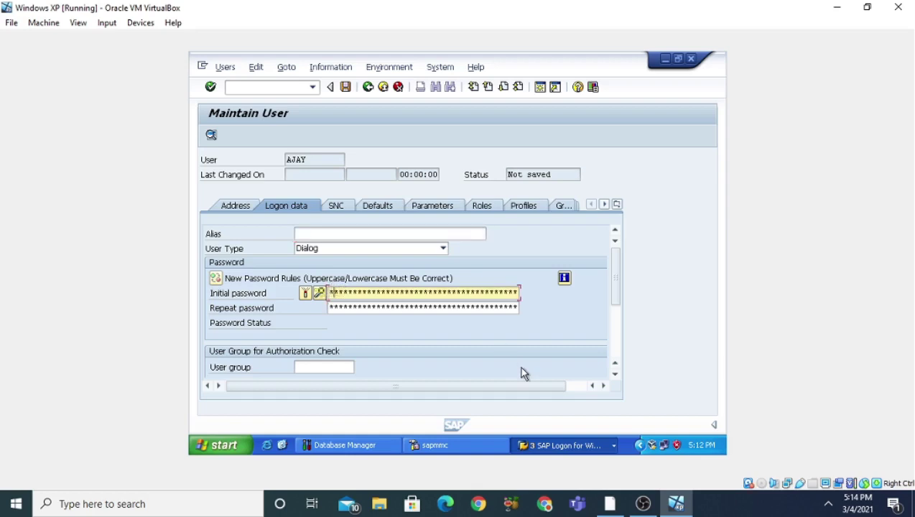
pyautogui.press('Tab')
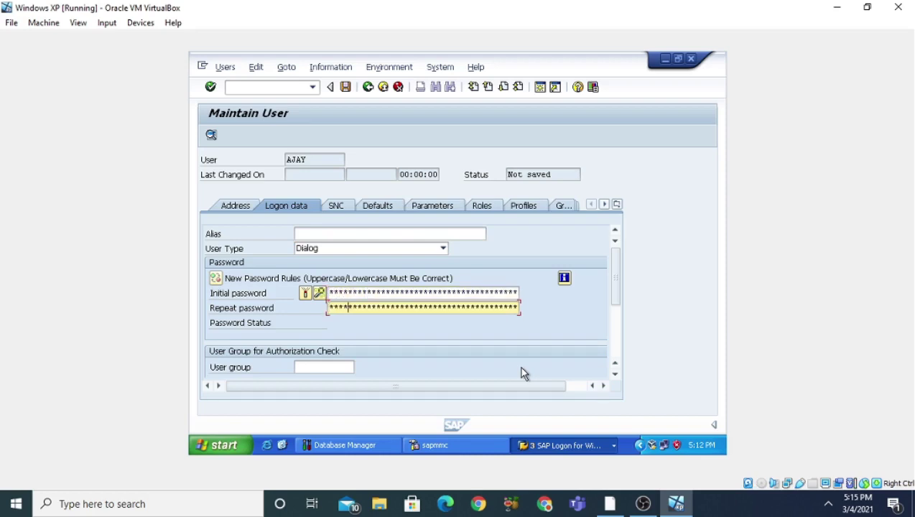
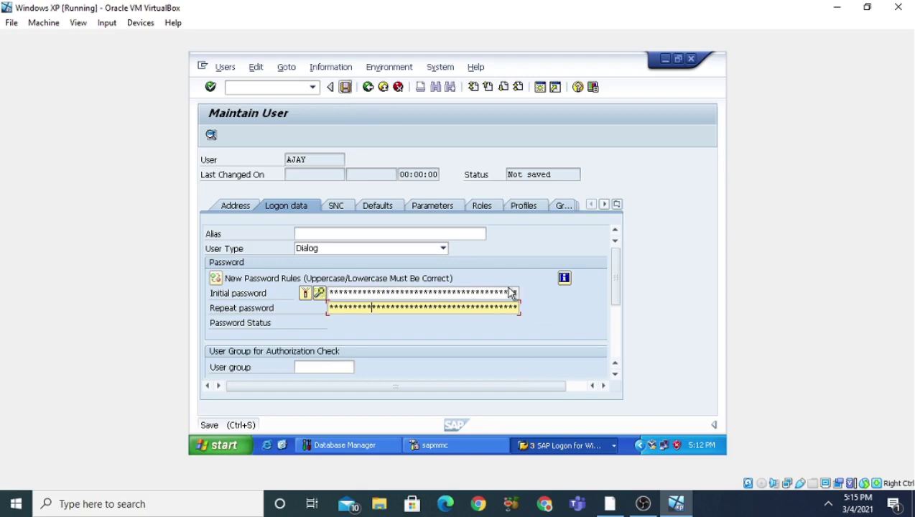
pyautogui.press('Return')
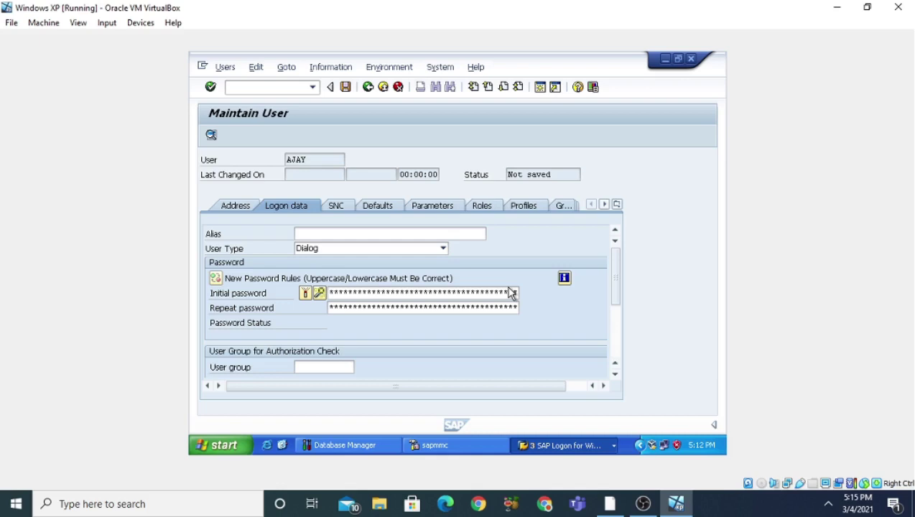
pyautogui.press('Return')
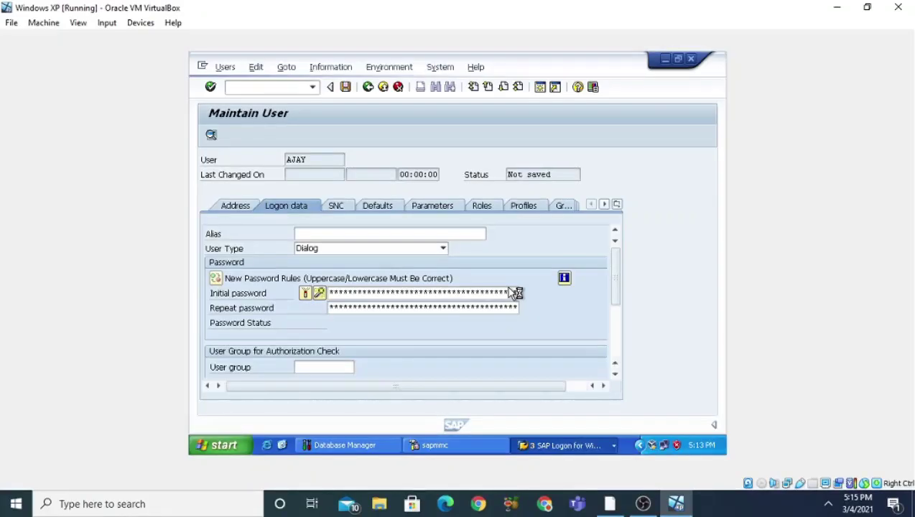
pyautogui.hotkey('ctrl', 's')
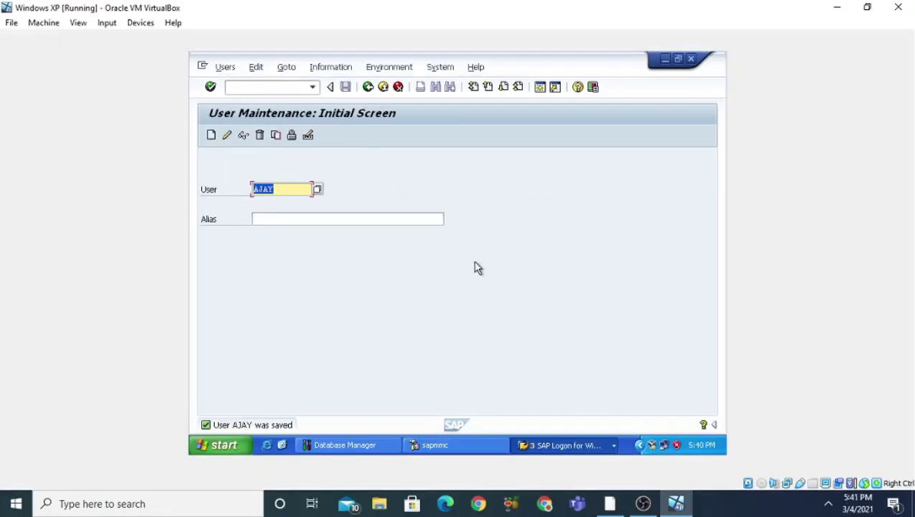
pyautogui.click(281, 87)
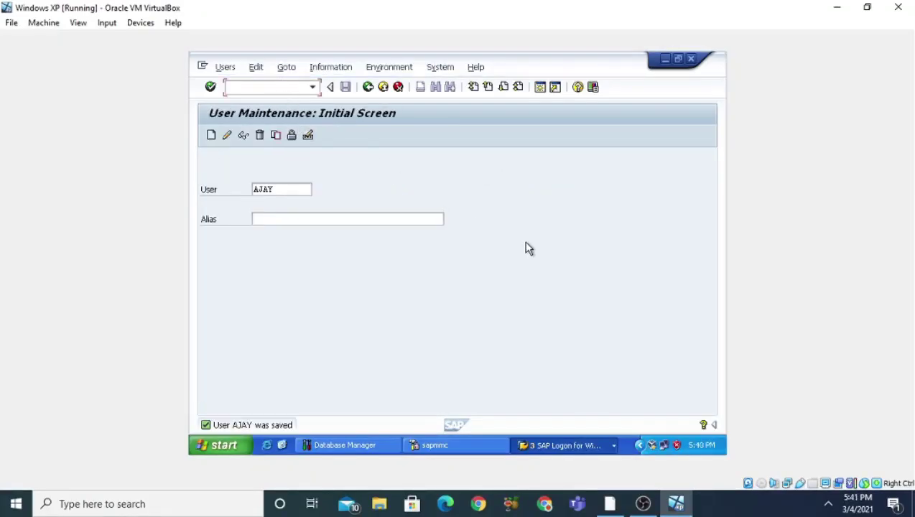
pyautogui.write('/n')
pyautogui.write('SM')
pyautogui.write('21')
pyautogui.press('Return')
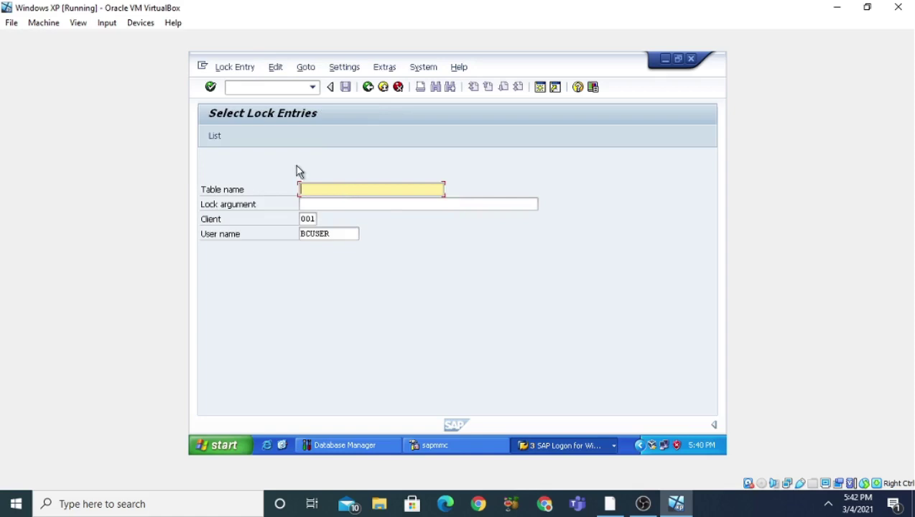
# List the current lock entries on the SM12 Select Lock Entries screen
pyautogui.click(219, 139)
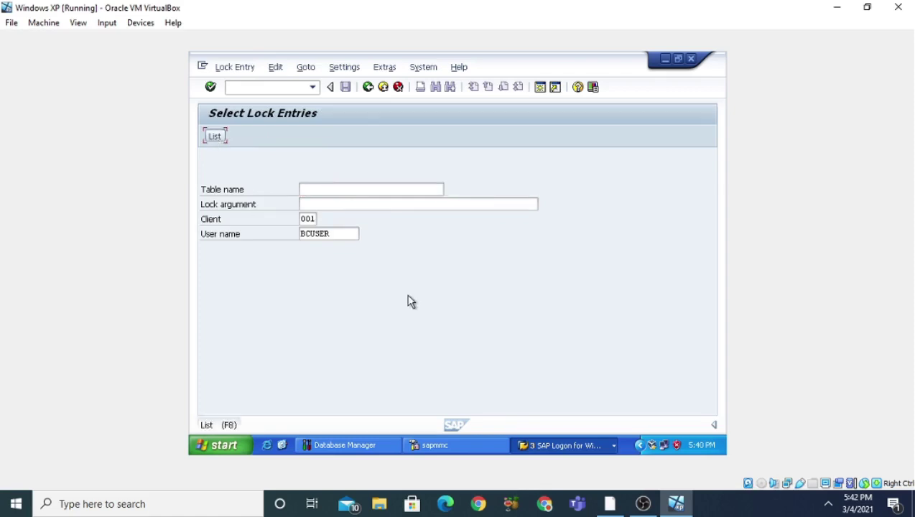
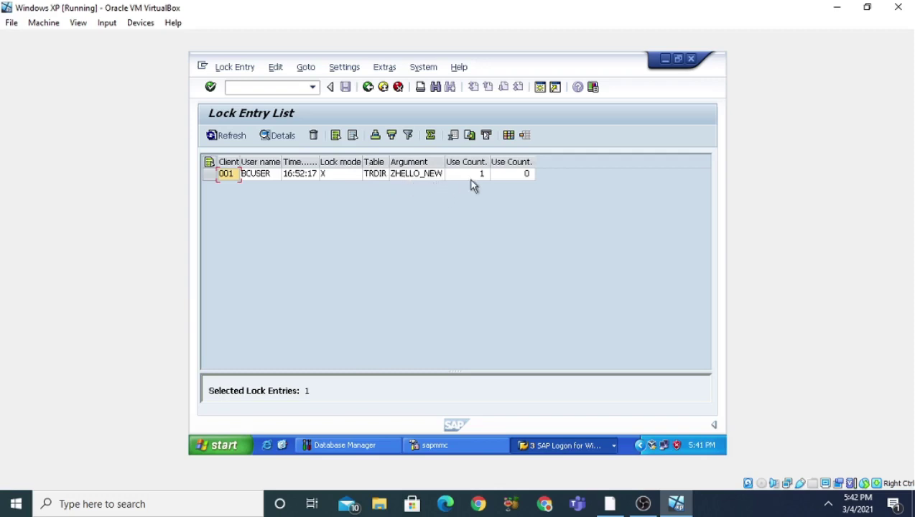
# Bring the ABAP Editor window for report ZHELLO_NEW to the front via the SAP Logon taskbar group
pyautogui.click(552, 447)
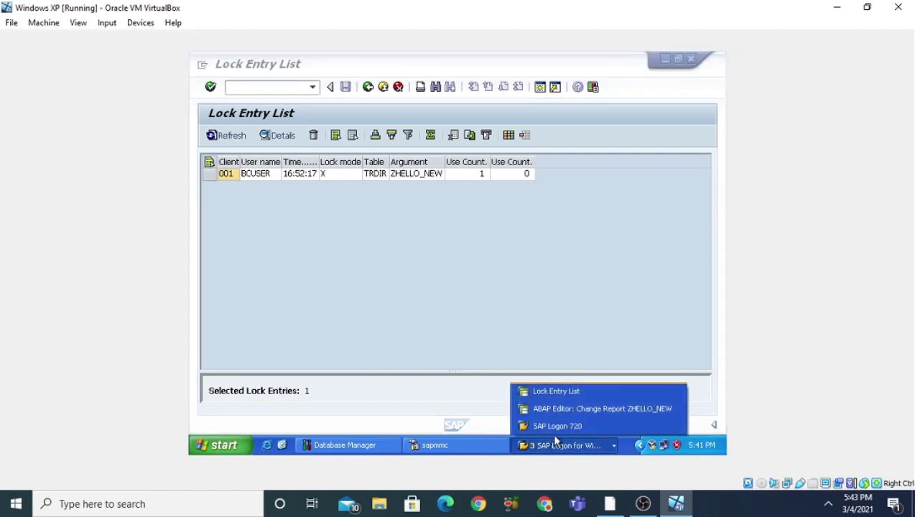
pyautogui.click(559, 409)
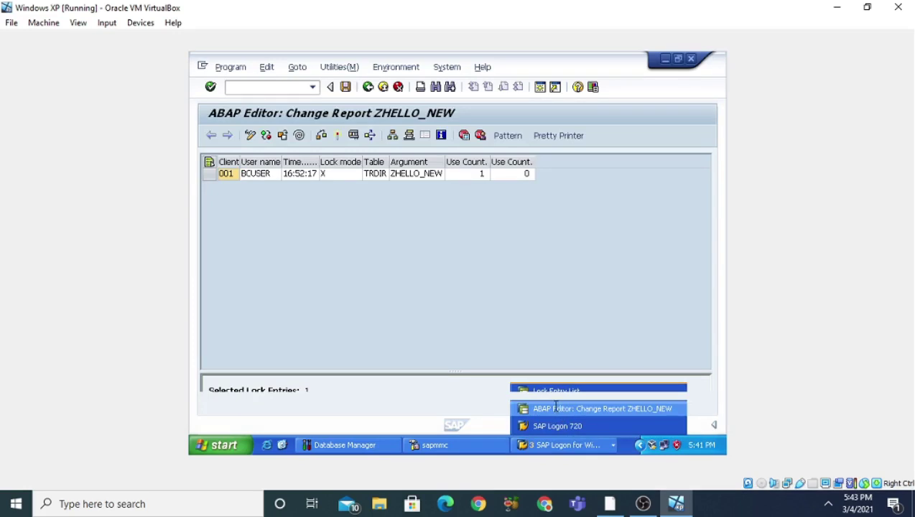
pyautogui.click(556, 408)
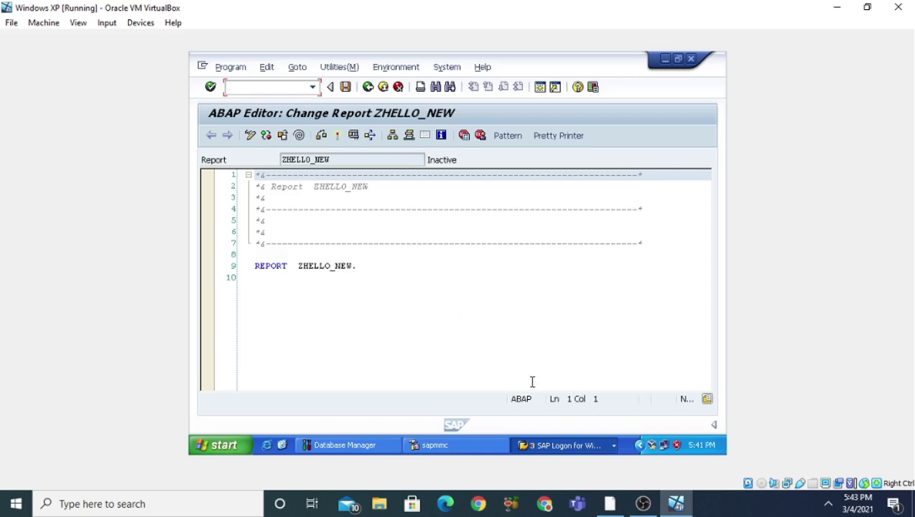
pyautogui.click(558, 447)
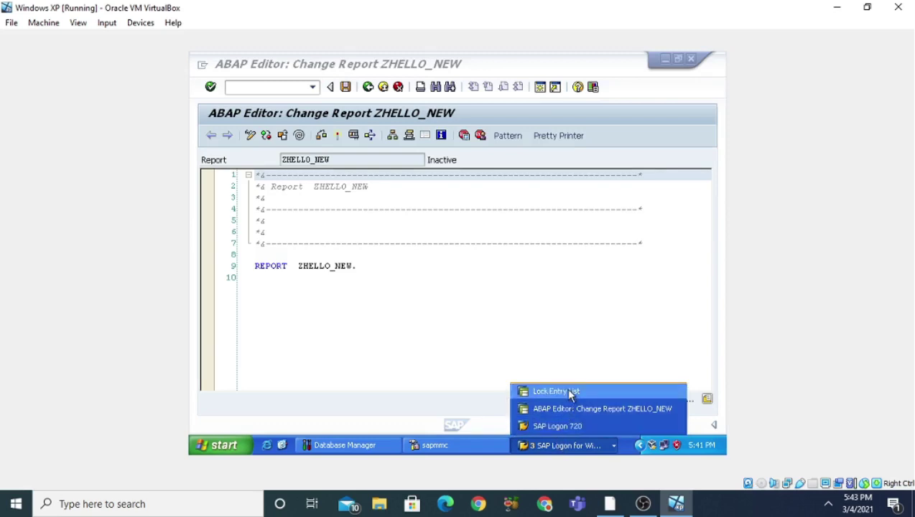
# Switch back to the Lock Entry List window for ZHELLO_NEW
pyautogui.click(566, 391)
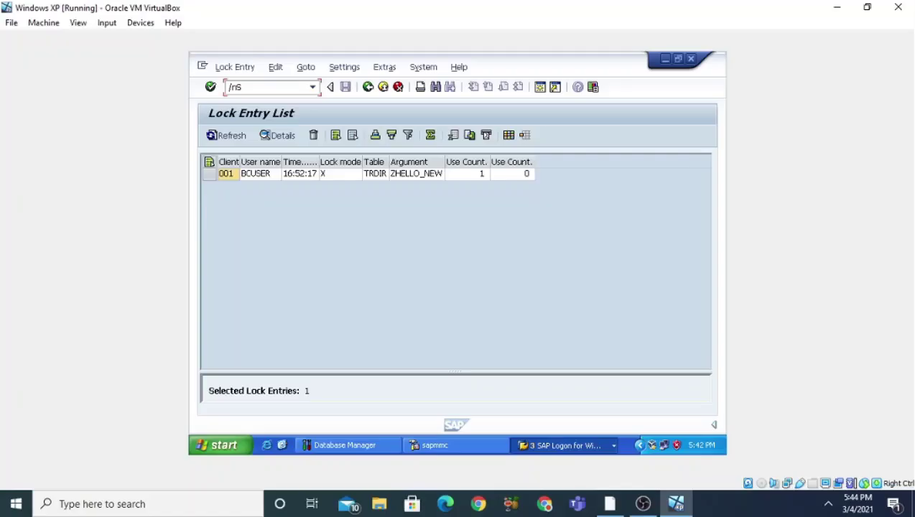
# Open background job definition (SM36), then jump to Simple Job Selection with /nSM37
pyautogui.write('M36')
pyautogui.press('Return')
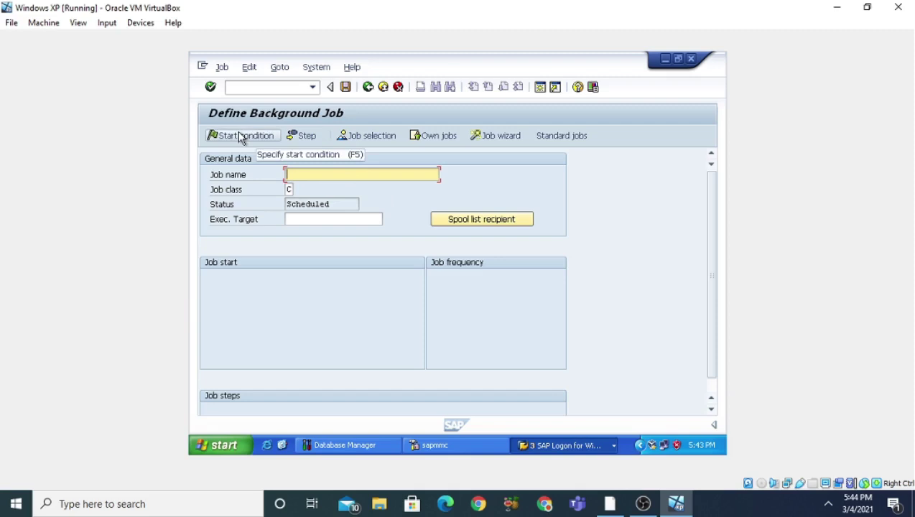
pyautogui.click(256, 88)
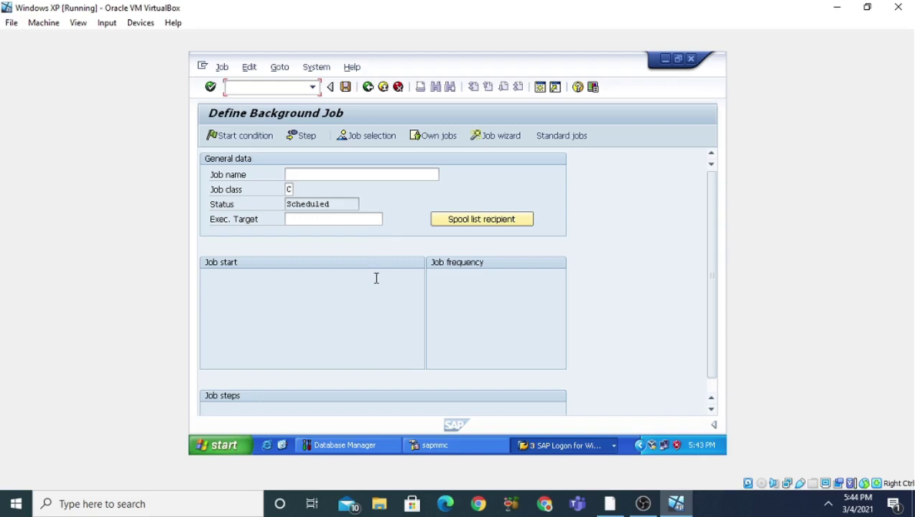
pyautogui.write('/nSM37')
pyautogui.press('Return')
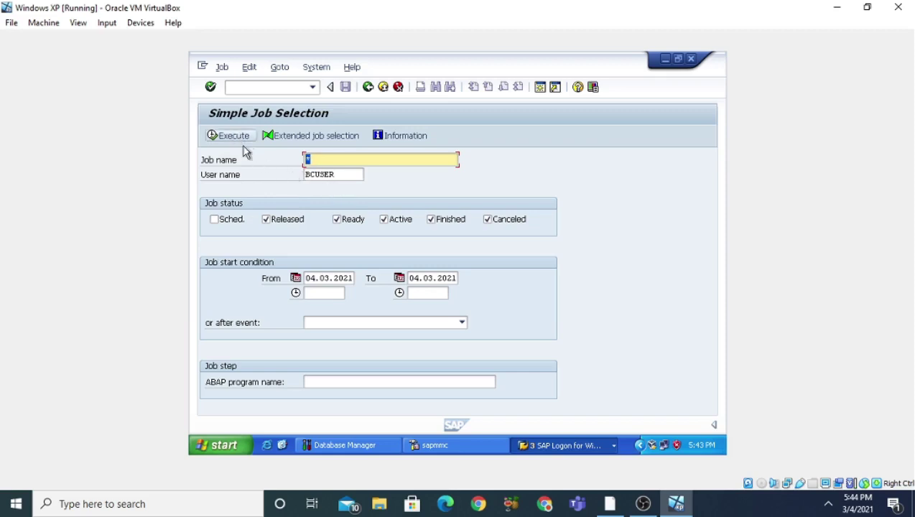
# Execute the job search for job name '*' on 04.03.2021; no jobs match
pyautogui.click(325, 157)
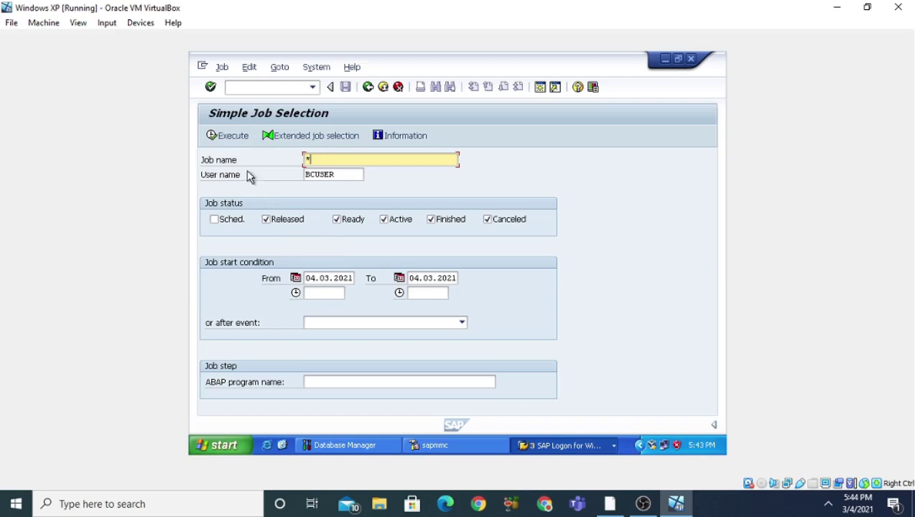
pyautogui.click(241, 141)
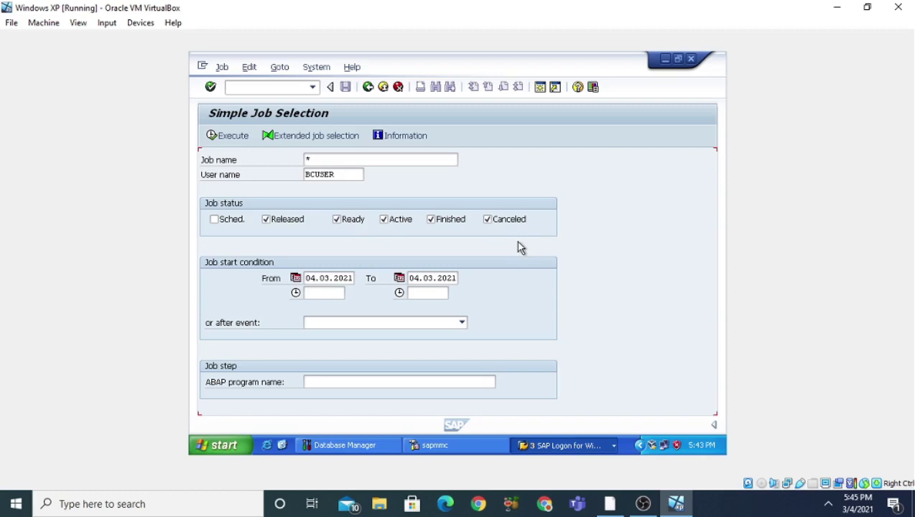
pyautogui.click(390, 240)
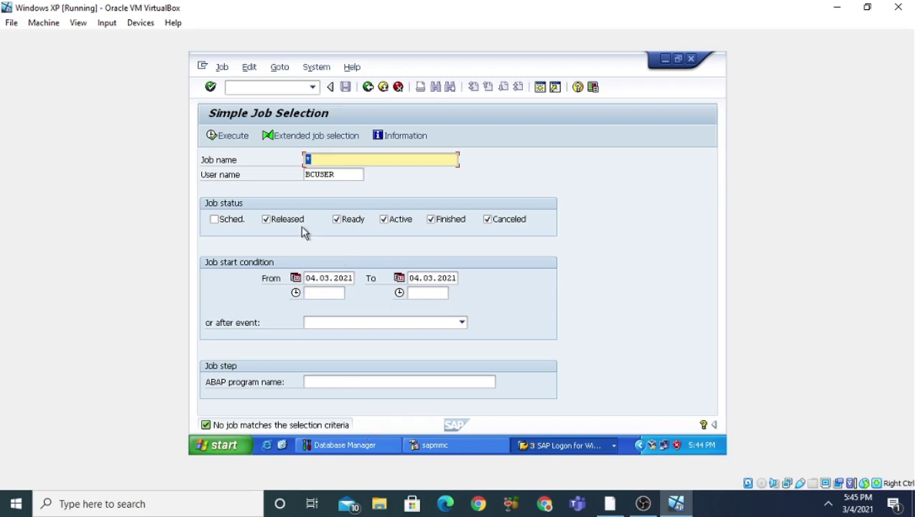
# View the ZHELLO_NEW editor, return to Simple Job Selection, and rerun the search with F8
pyautogui.click(572, 451)
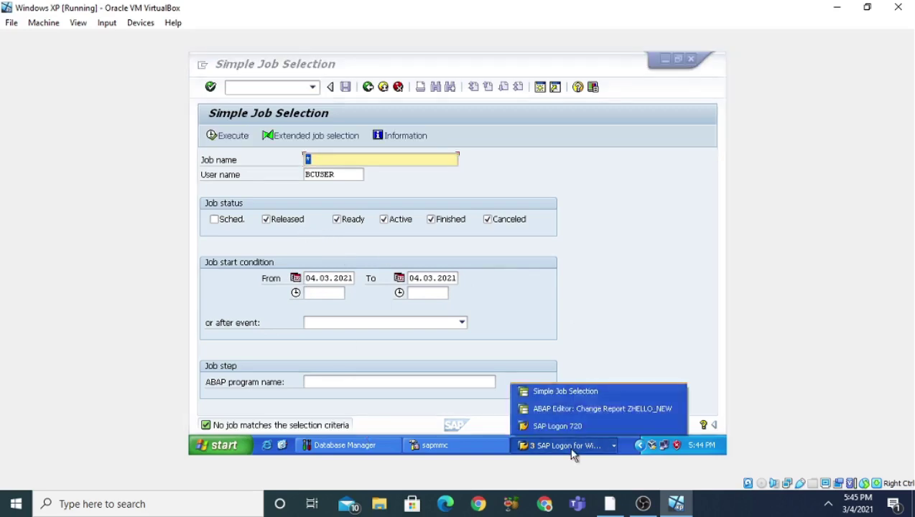
pyautogui.click(579, 409)
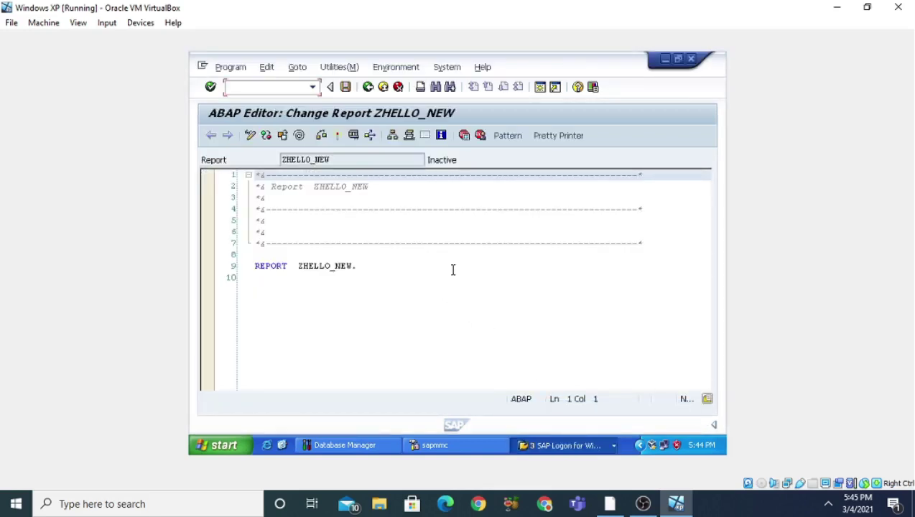
pyautogui.click(583, 451)
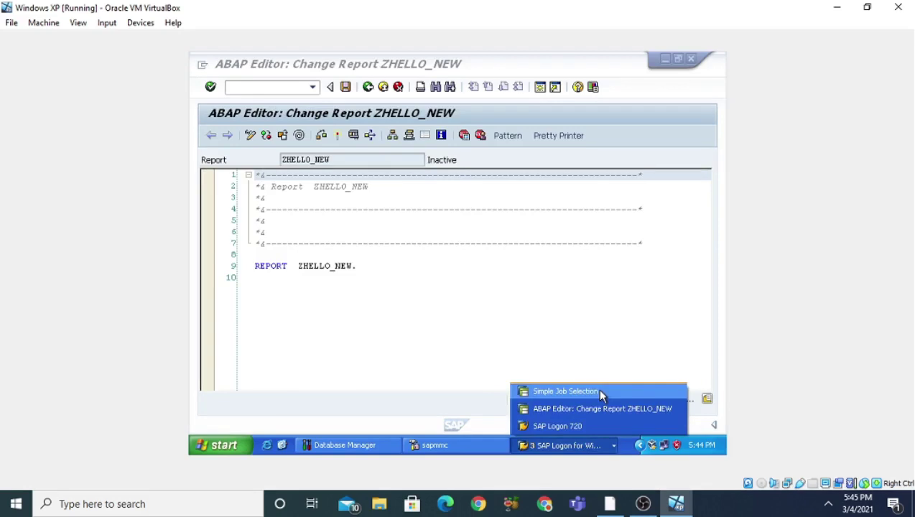
pyautogui.click(601, 392)
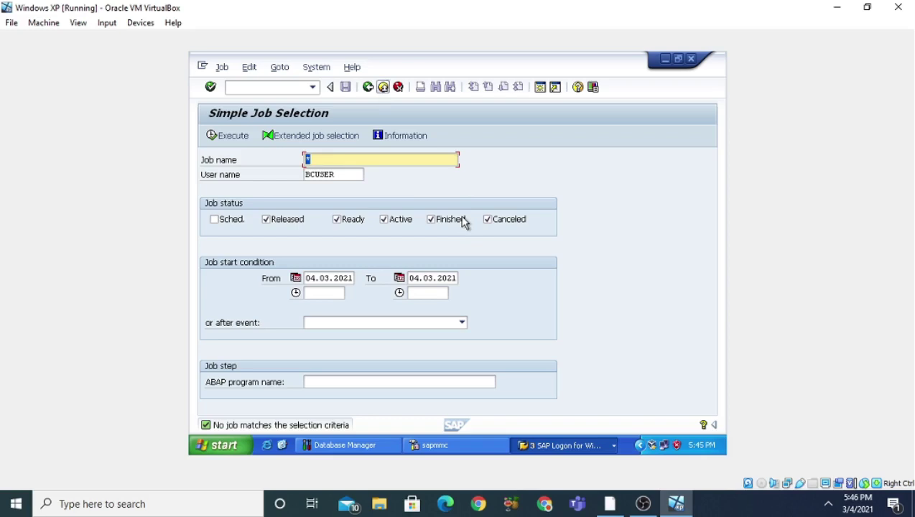
pyautogui.press('F8')
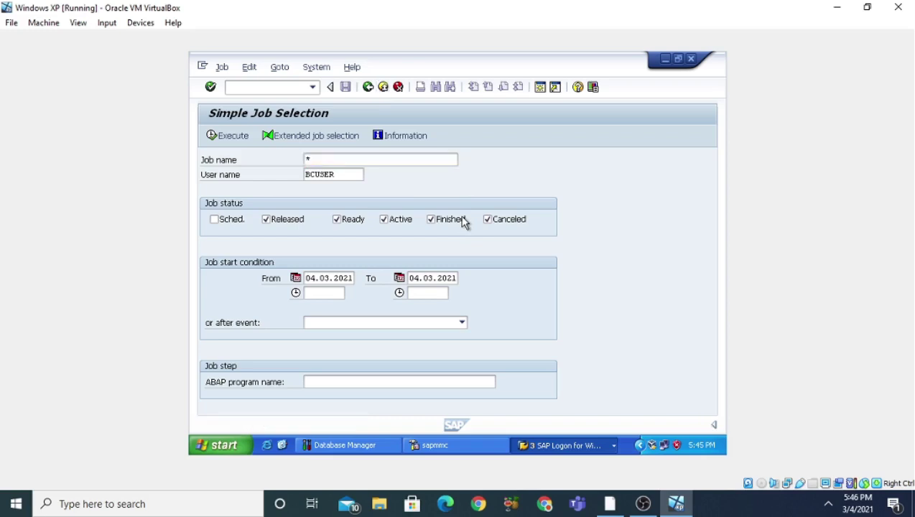